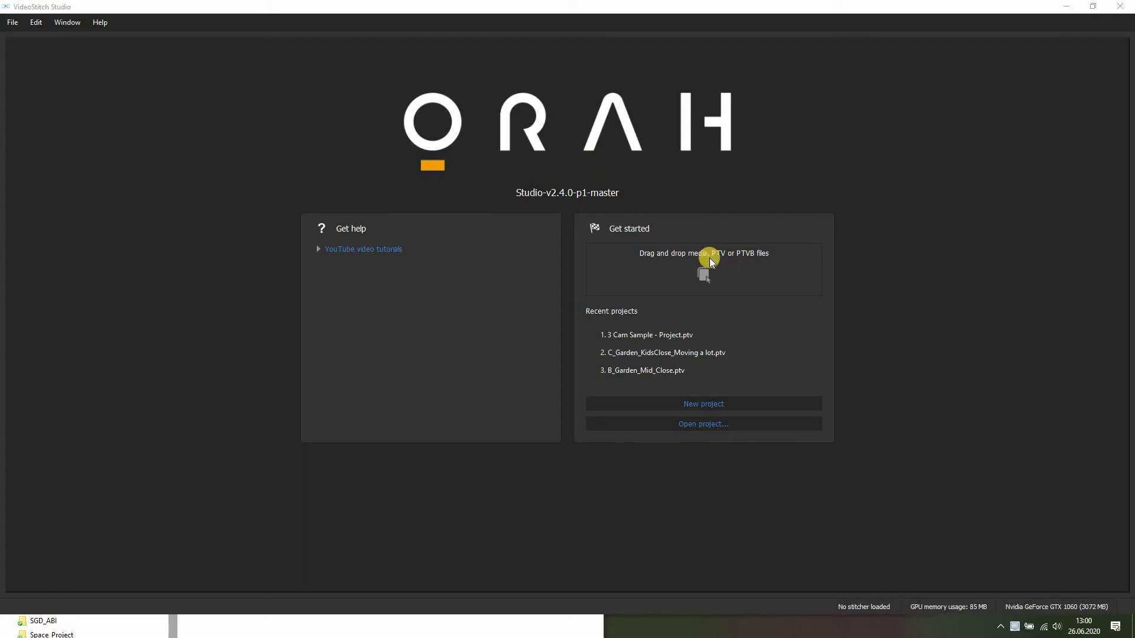
Try dragging Cam1–3.mp4 from the Sample Project folder onto the start screen.
click(585, 623)
drag(440, 314, 344, 459)
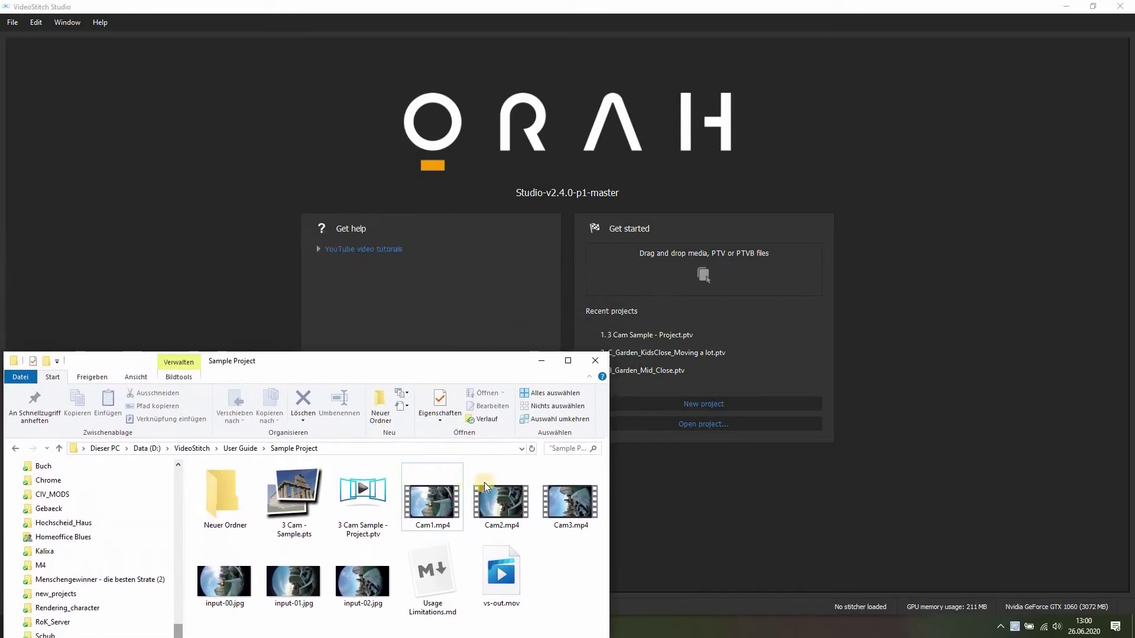
shift+click(562, 516)
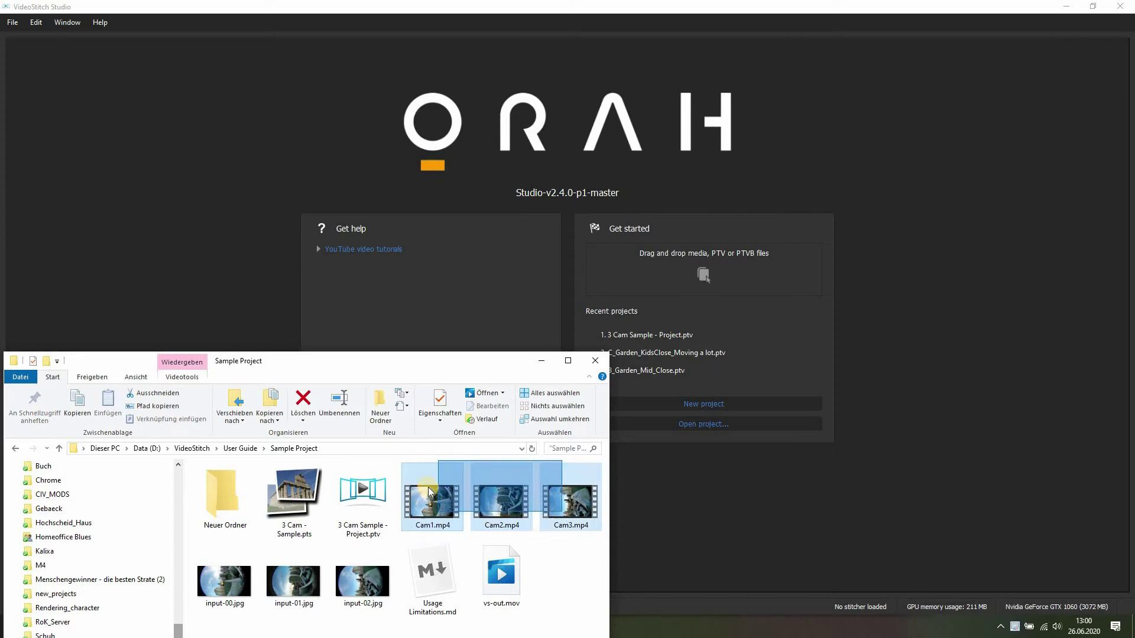
drag(562, 516, 705, 276)
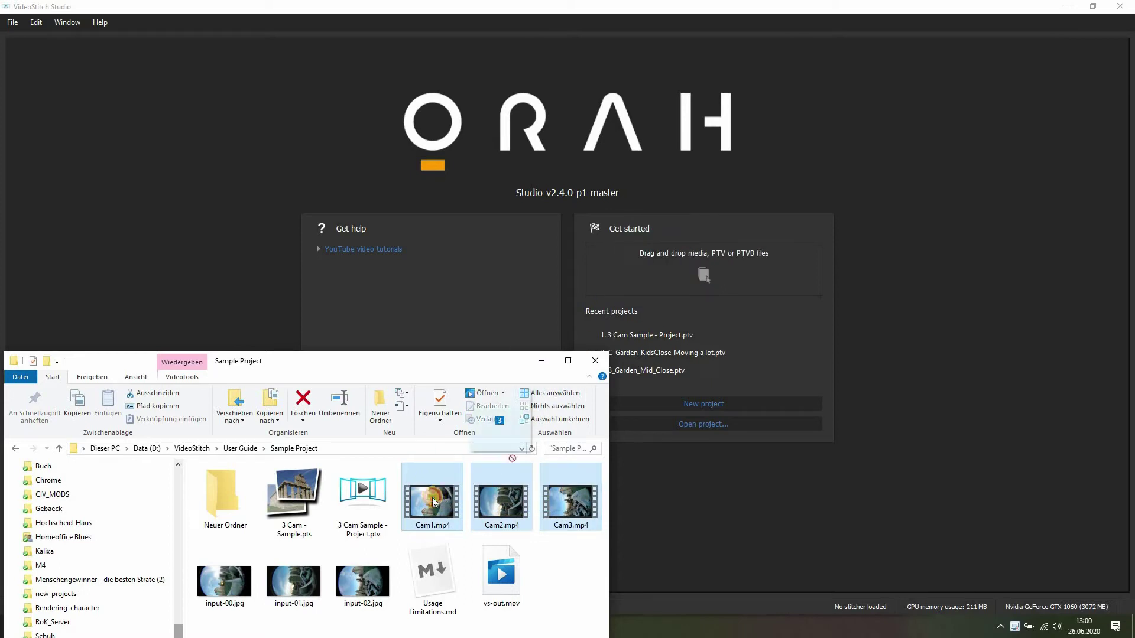
Open Cam1.mp4, Cam2.mp4 and Cam3.mp4 from the Sample Project folder via File > Open media.
click(13, 22)
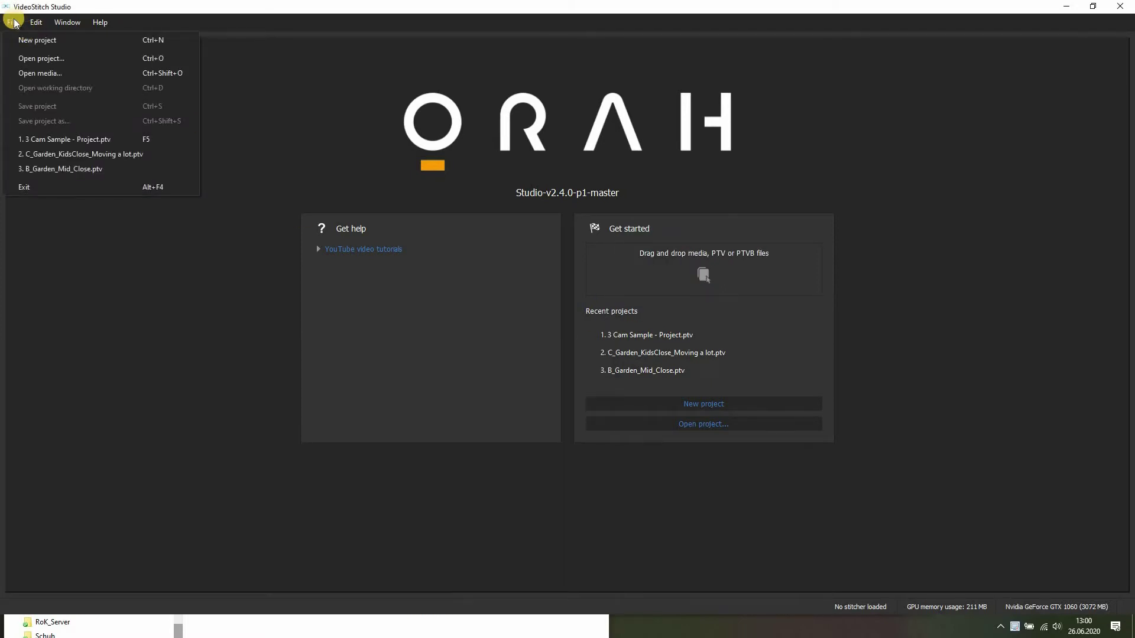
click(37, 74)
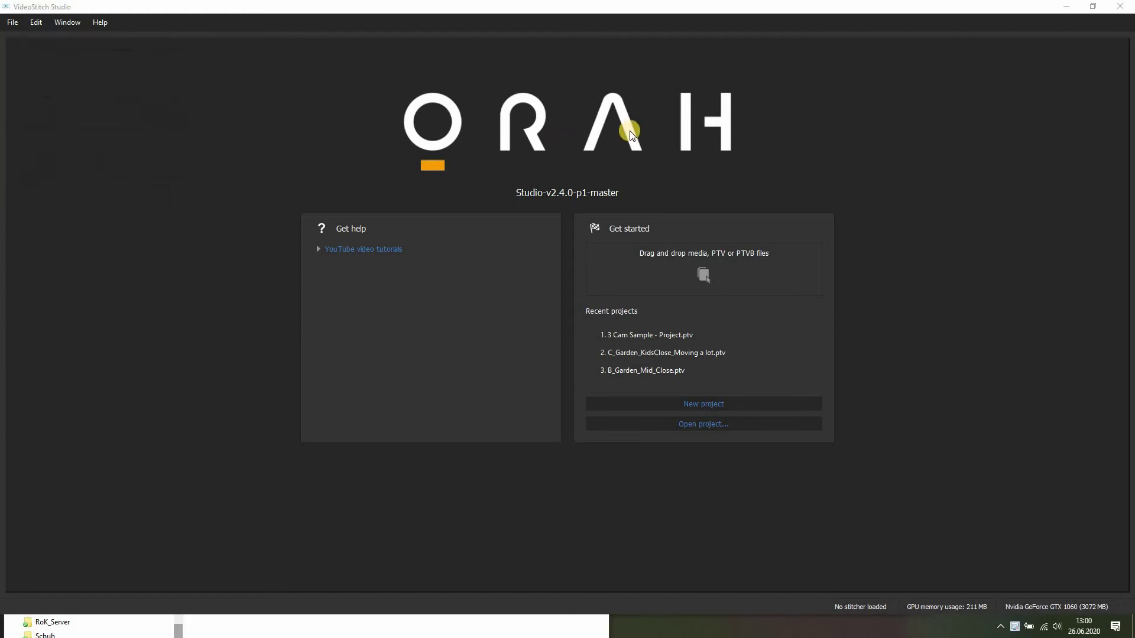
click(680, 116)
text(D:\VideoStitch\User Guide\Sample Project)
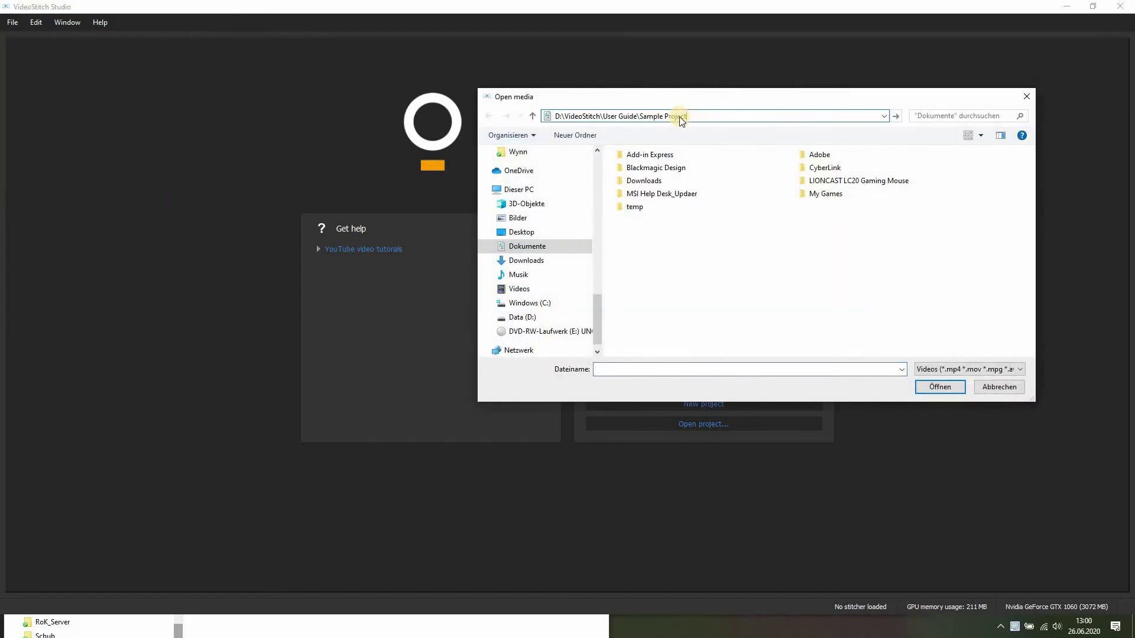
key(Return)
click(786, 202)
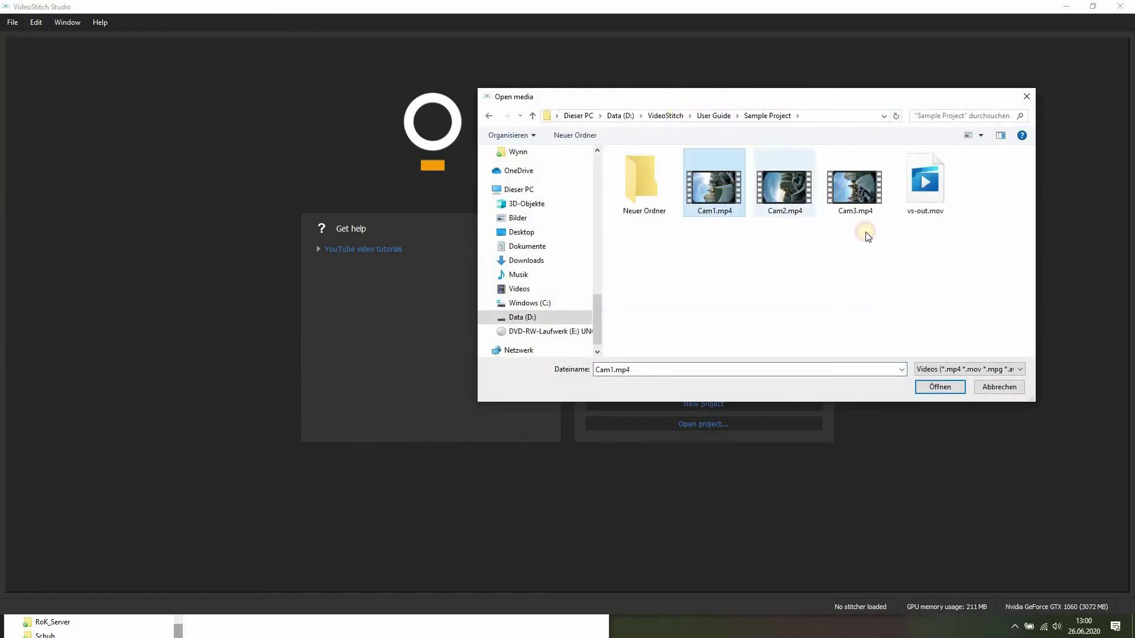
shift+click(857, 200)
click(937, 388)
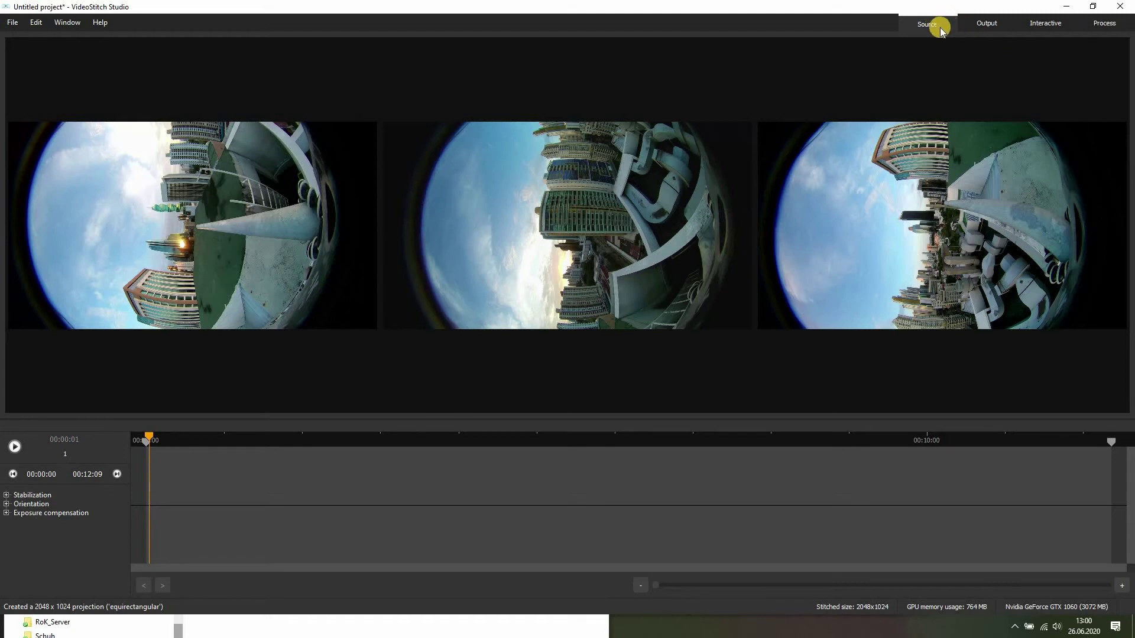
Preview the stitched Output view, return to the Source view, then bring up the Window menu.
click(984, 27)
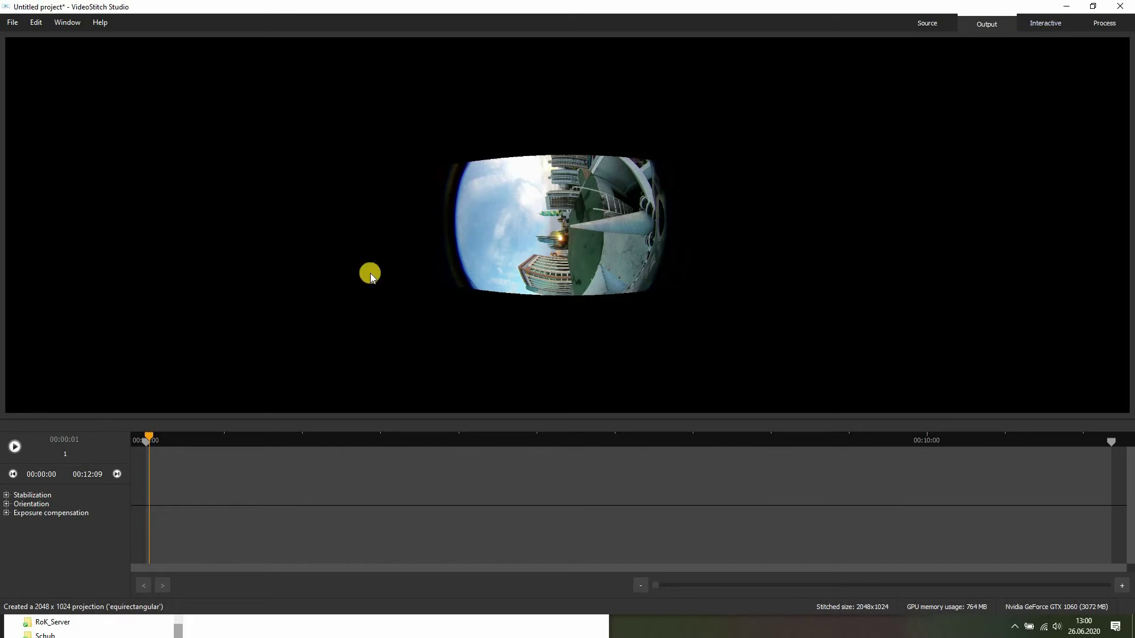
click(932, 23)
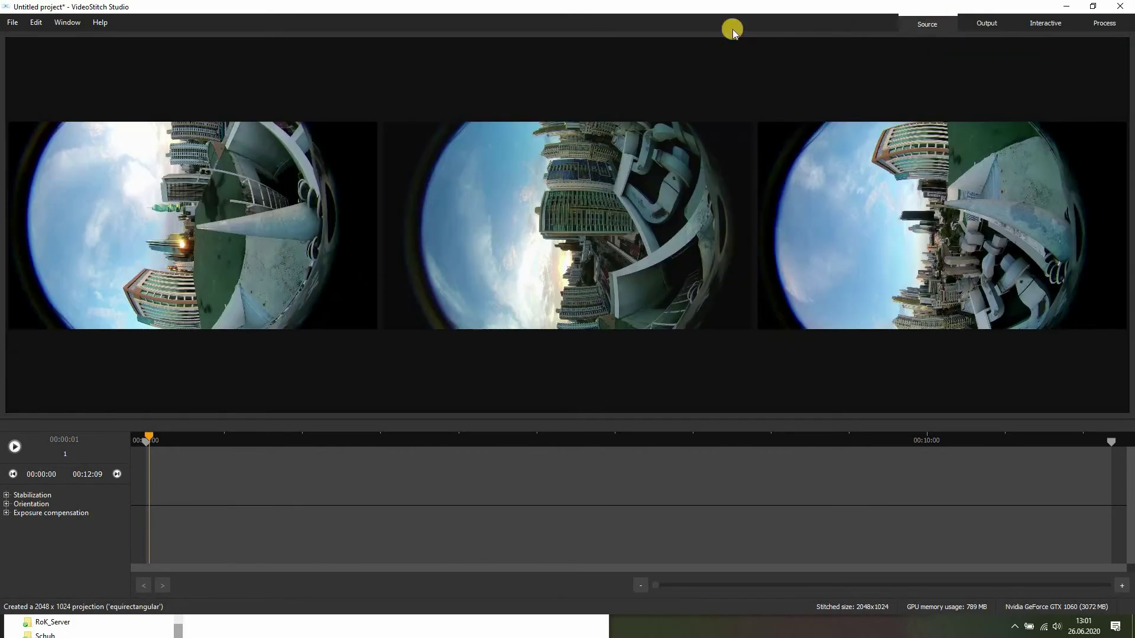
click(61, 25)
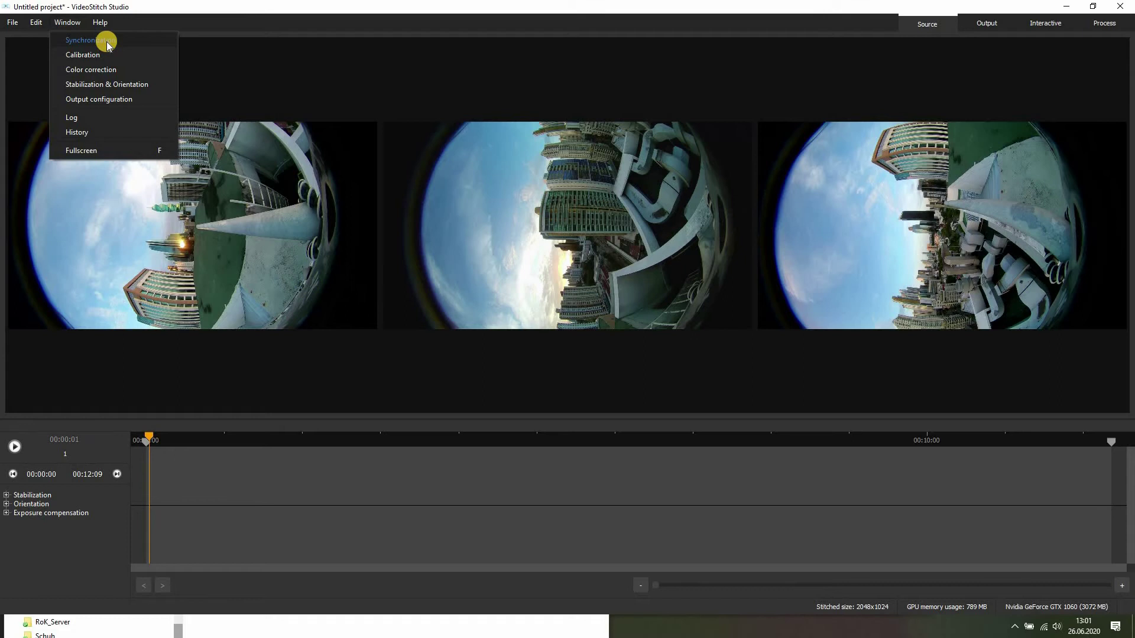
Import the 3 Cam - Sample.pts calibration template and confirm the success message.
click(81, 56)
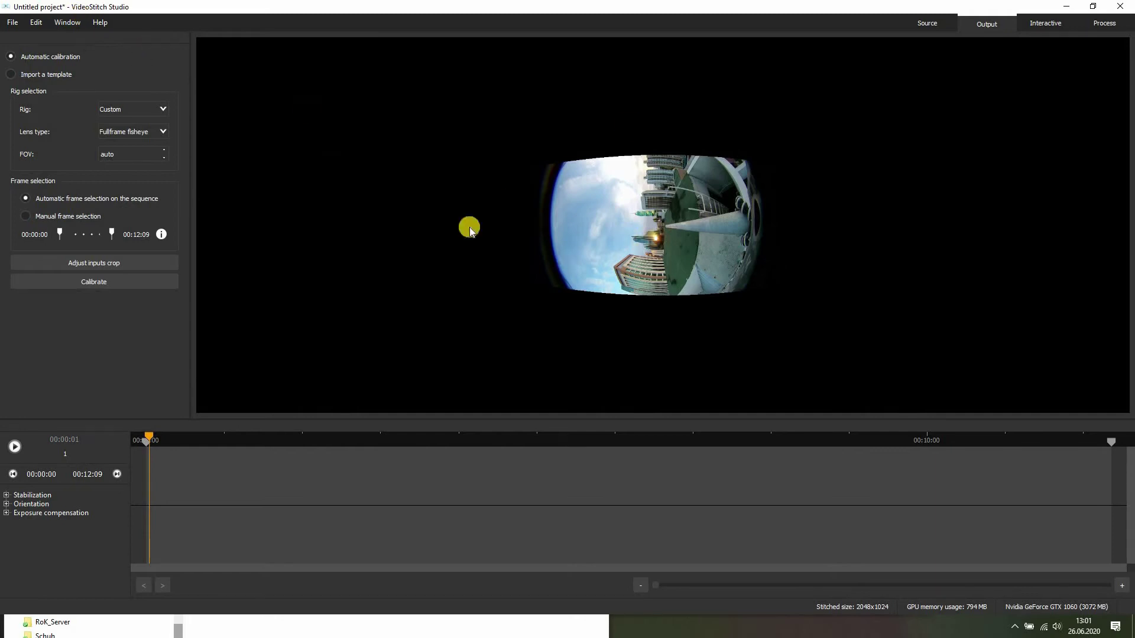
click(34, 76)
click(58, 92)
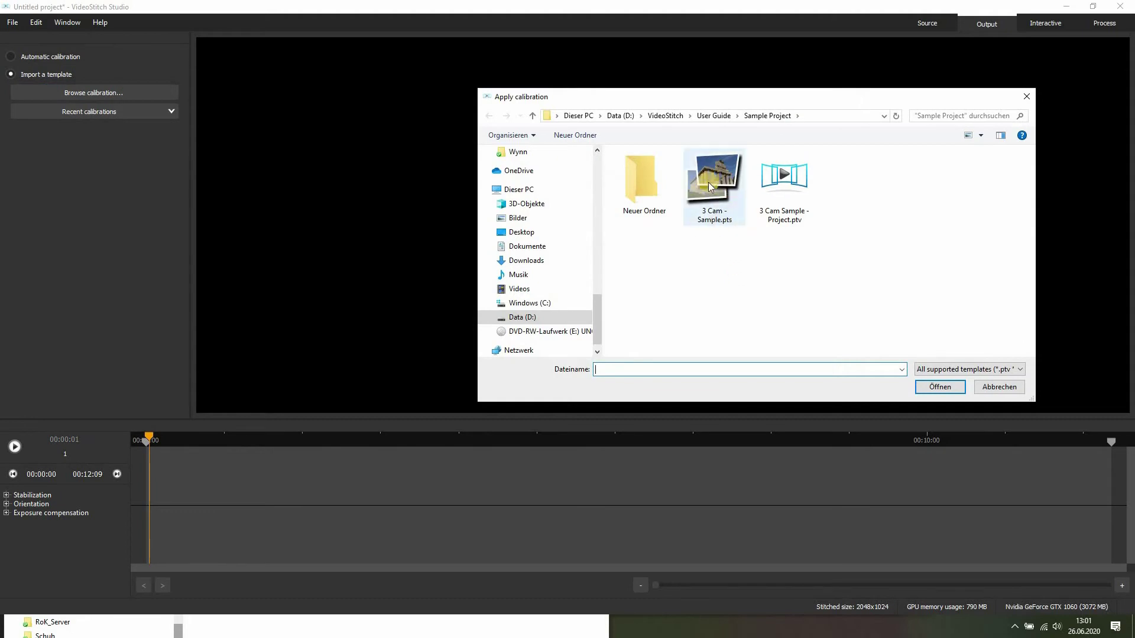
double_click(711, 180)
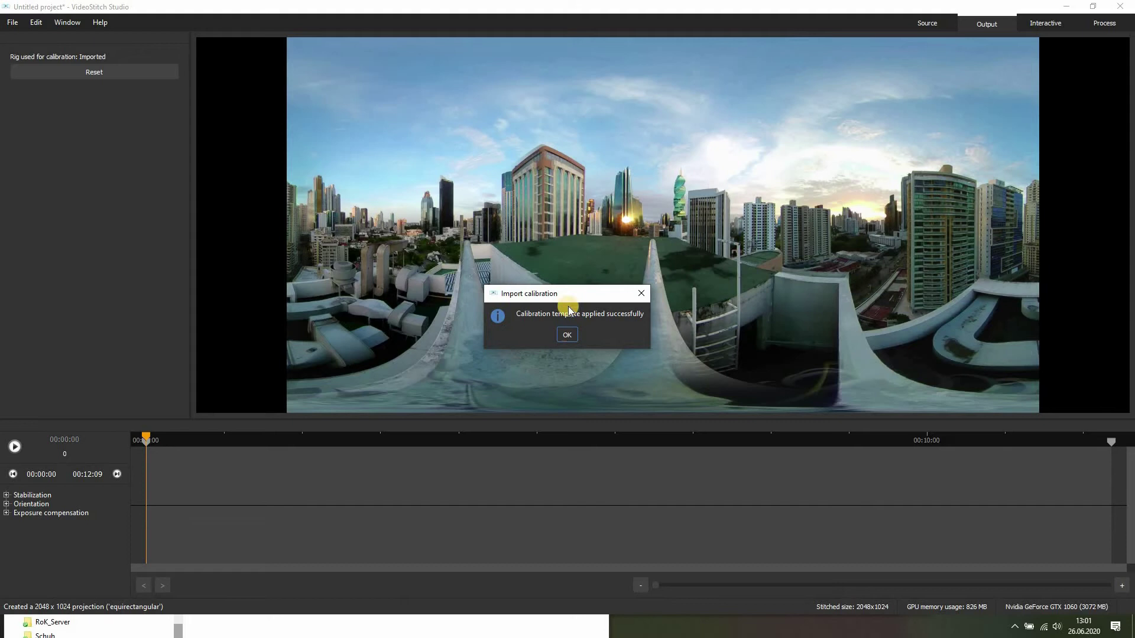
key(Return)
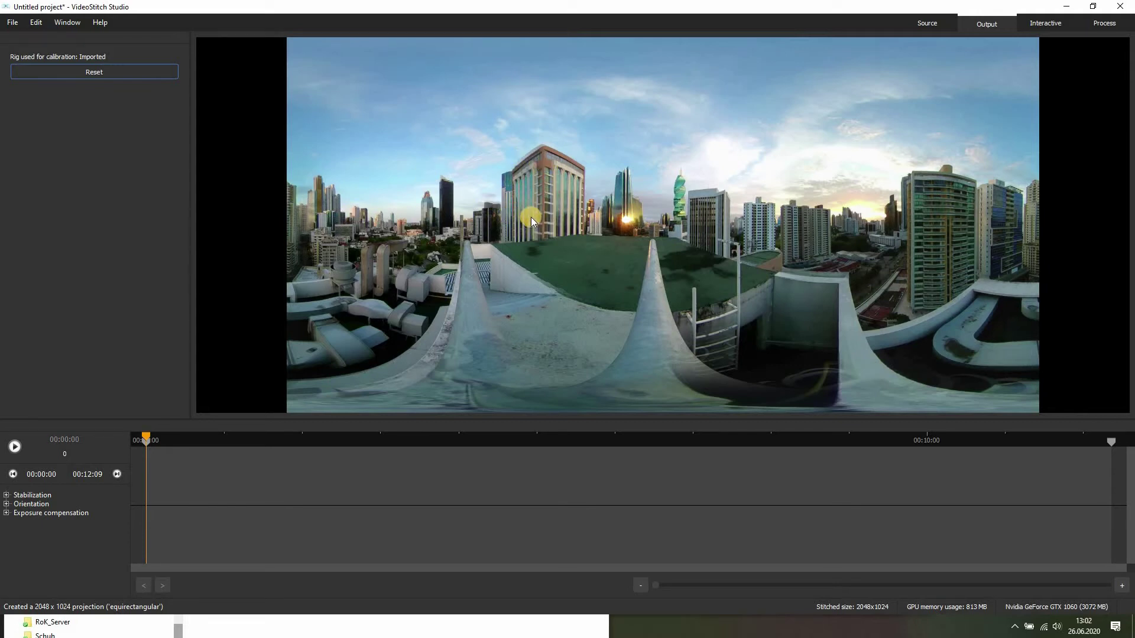
Reset the calibration and set automatic calibration to Custom rig, Circular fisheye lenses, 210 FOV.
click(94, 72)
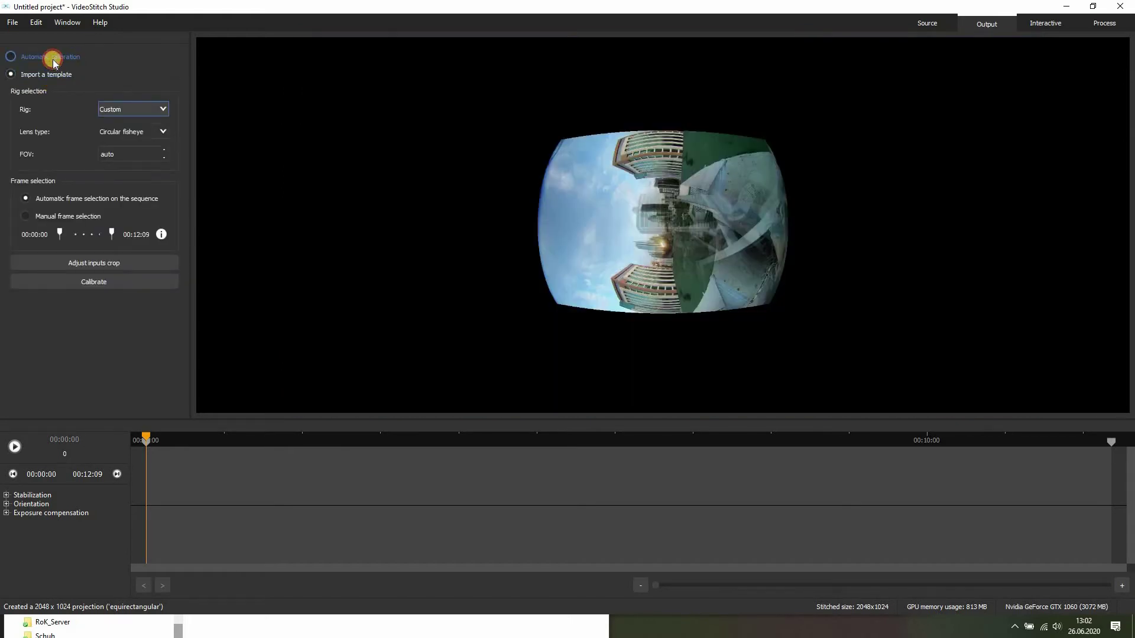
click(53, 59)
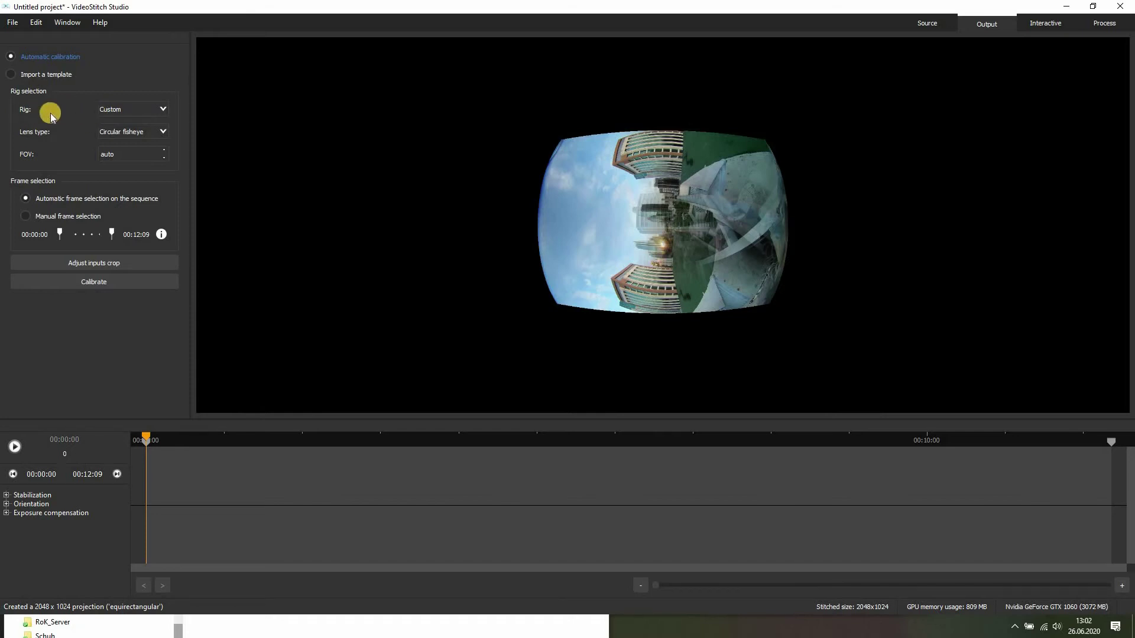
click(115, 109)
click(115, 116)
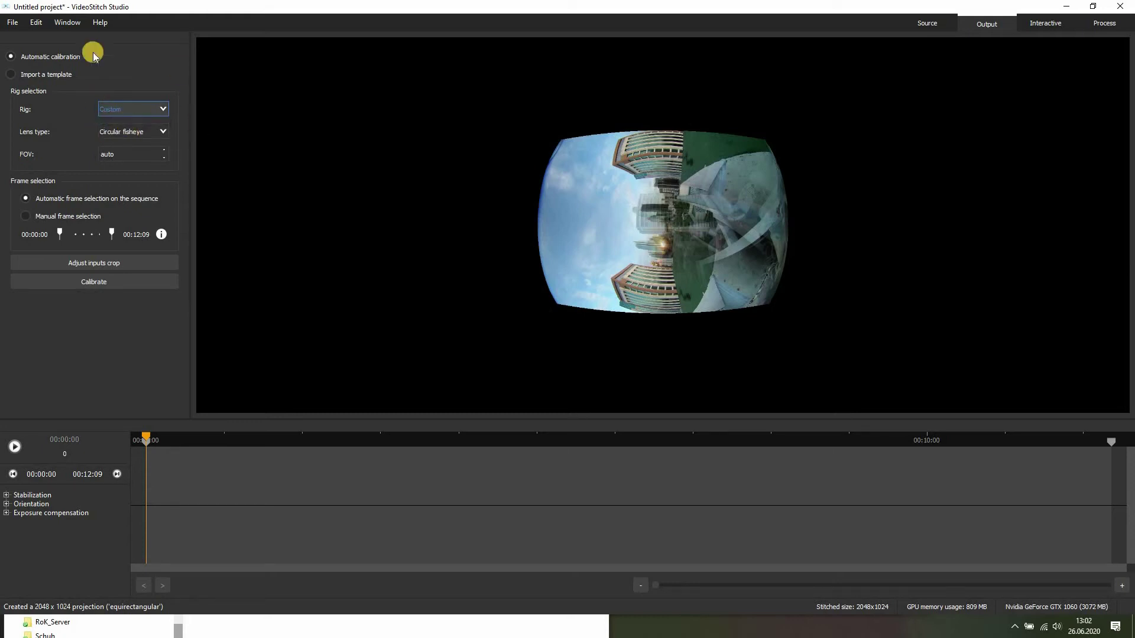
click(143, 130)
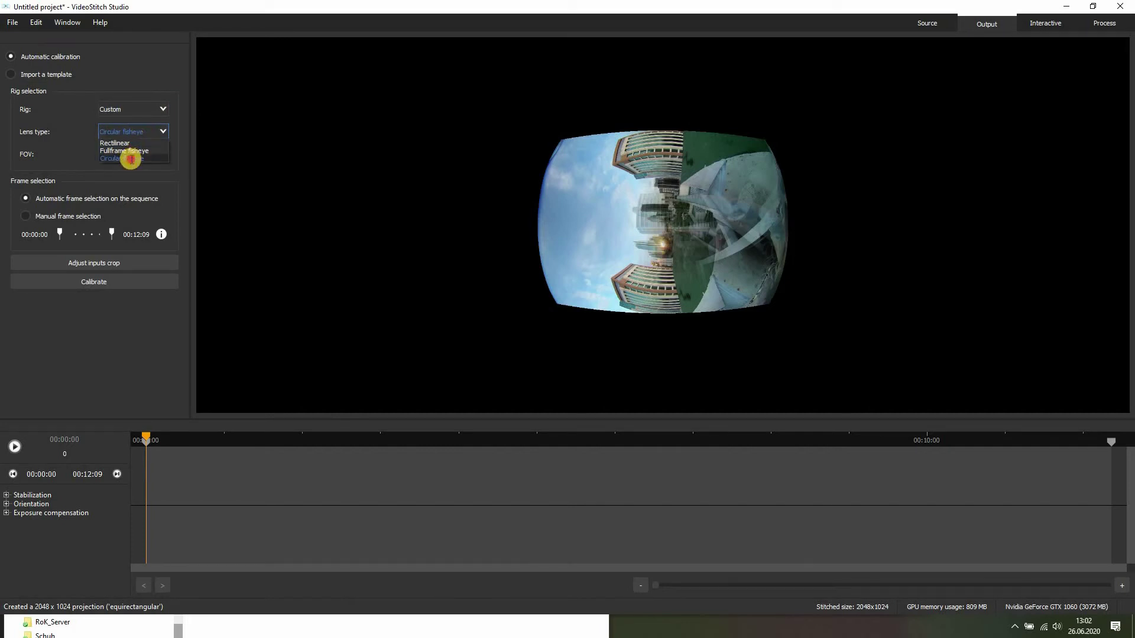
click(130, 158)
double_click(119, 155)
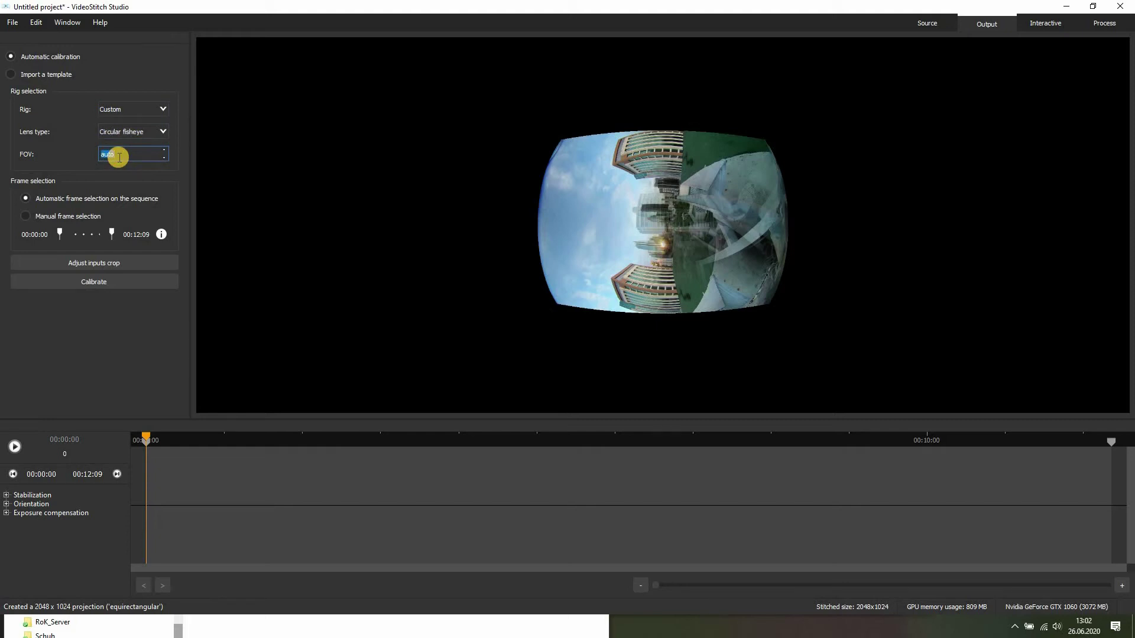
text(210)
key(Return)
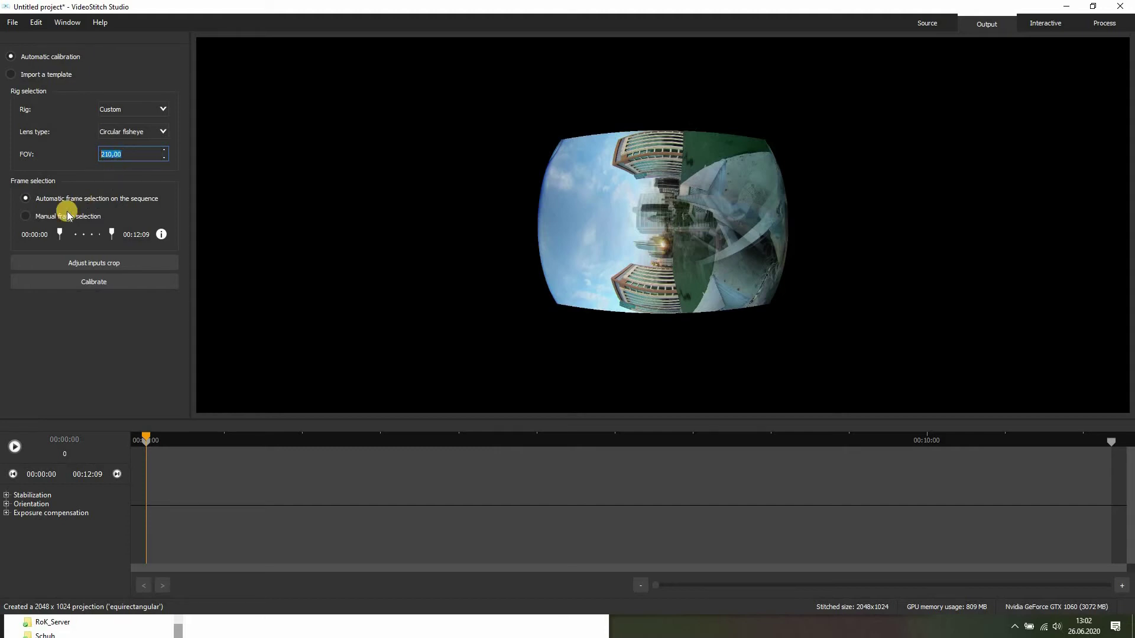
Fit Input 1's crop circle to its fisheye border (Left 200, Right 3373, Top -545, Bottom 2628 px).
click(89, 263)
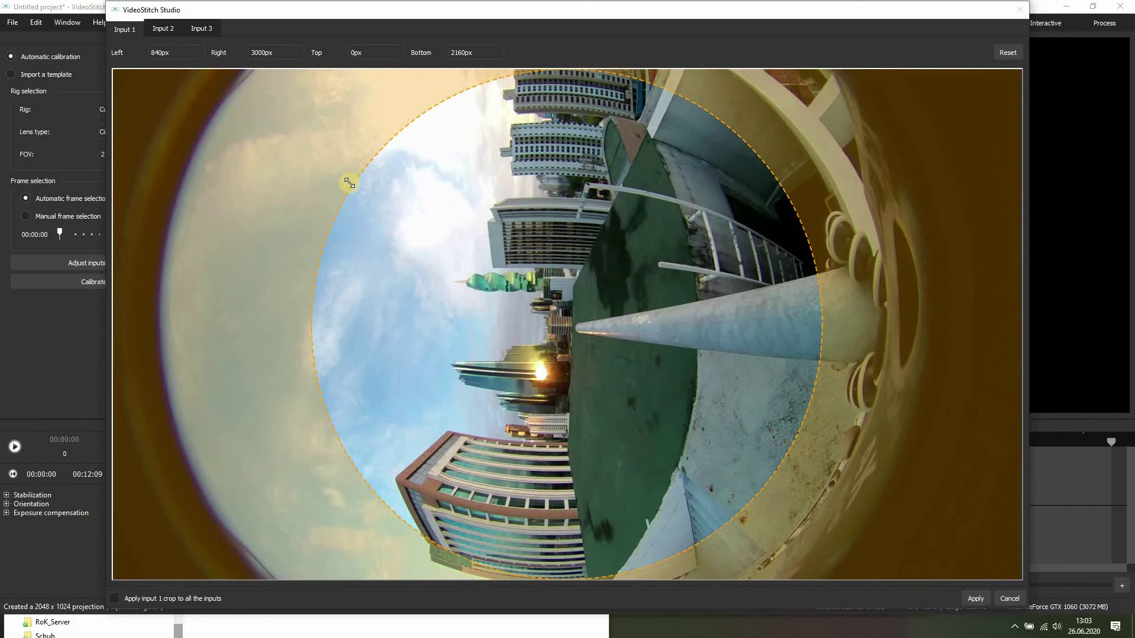
drag(348, 183, 204, 148)
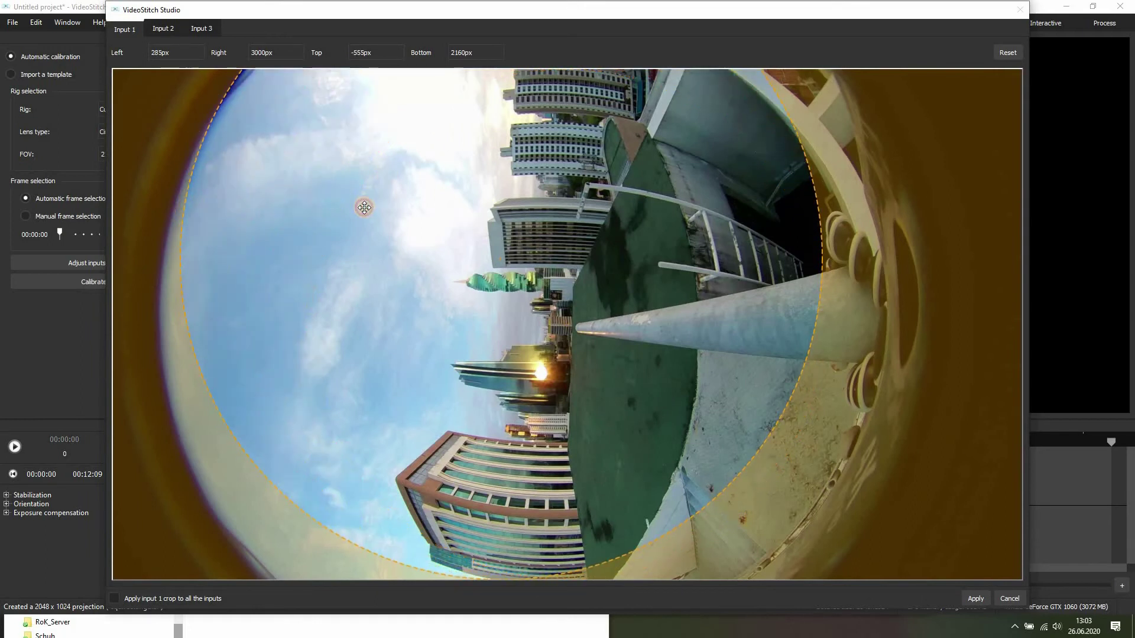
drag(362, 203, 368, 231)
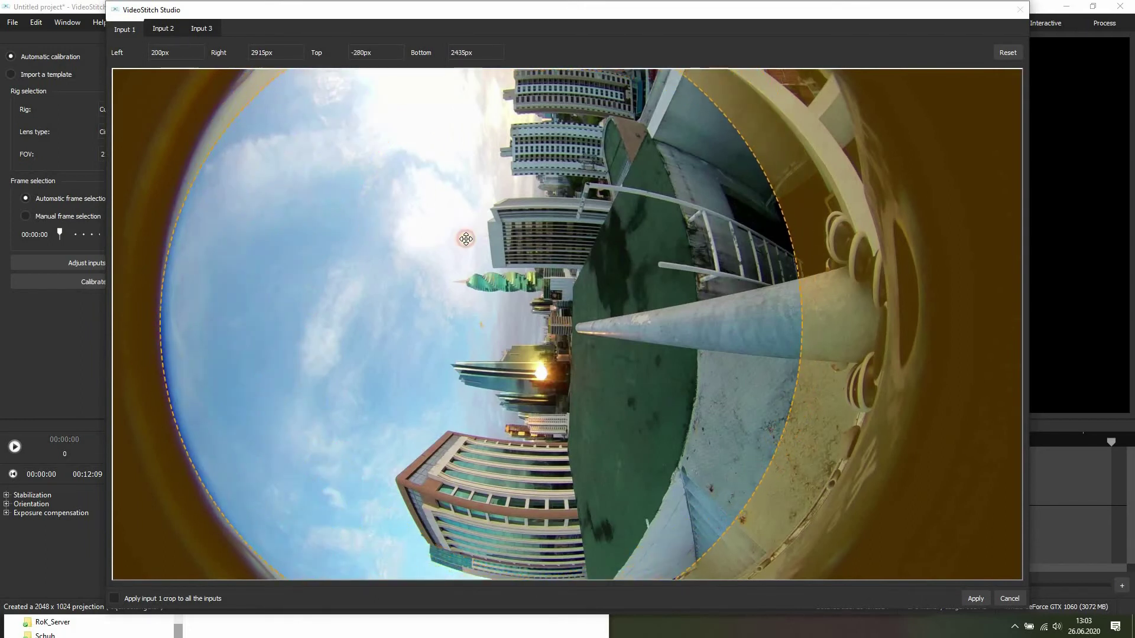
drag(859, 276, 843, 292)
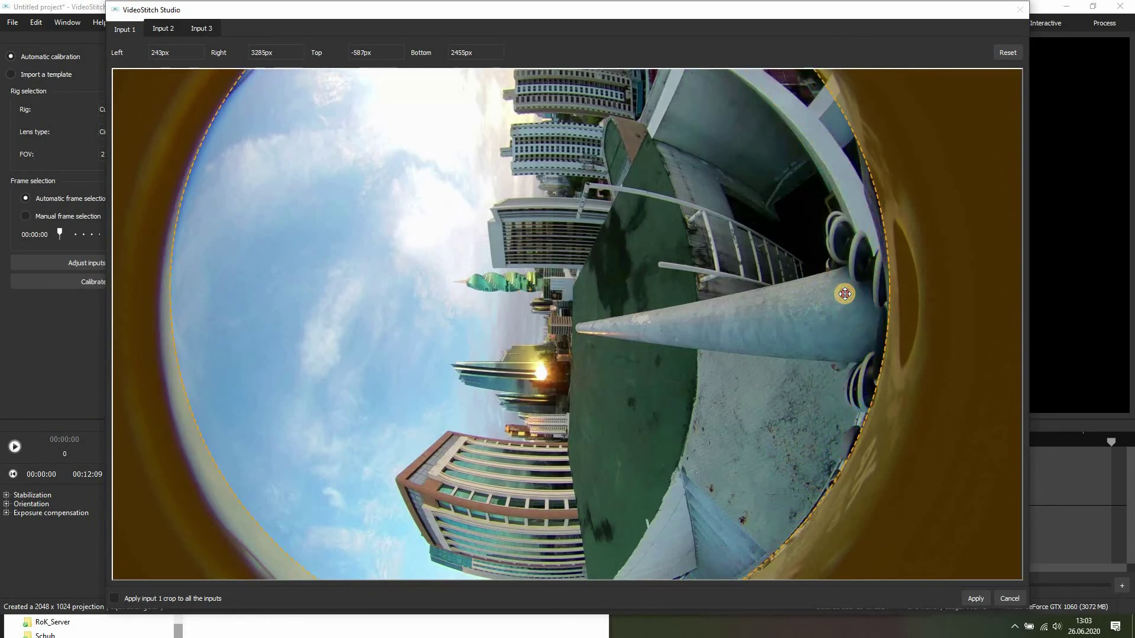
drag(323, 353, 310, 380)
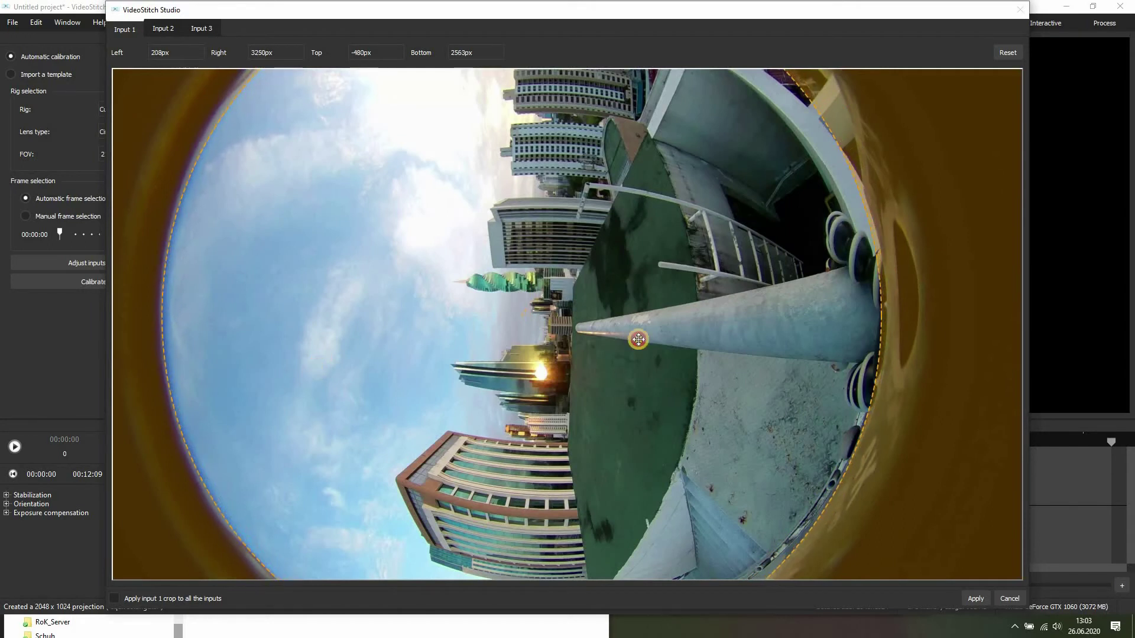
drag(906, 269, 908, 269)
drag(821, 268, 817, 283)
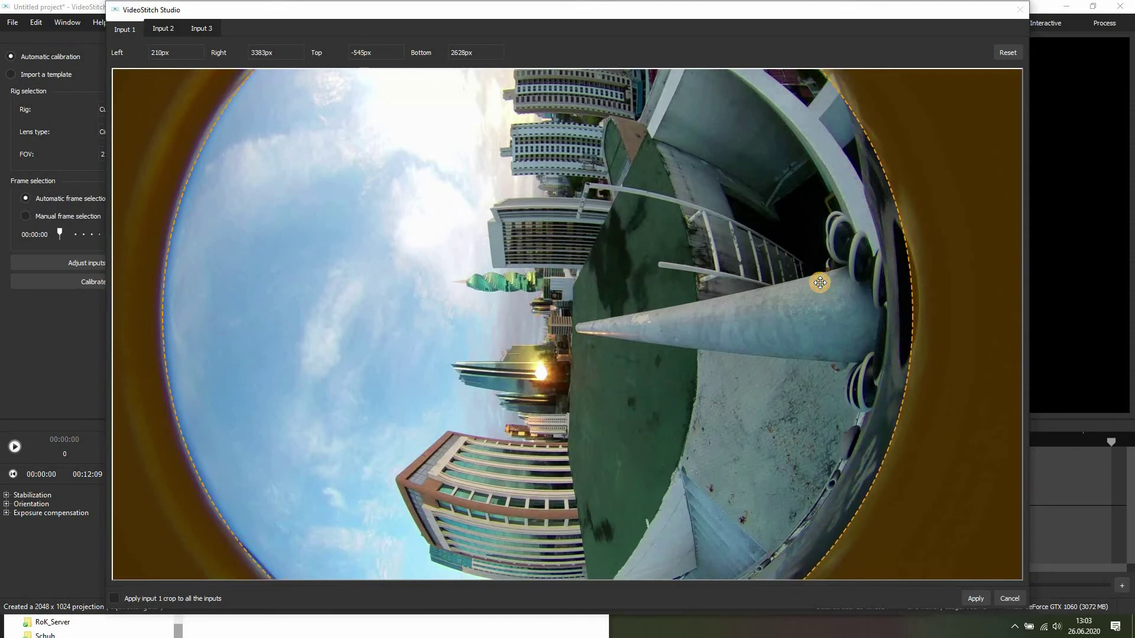
drag(910, 278, 914, 276)
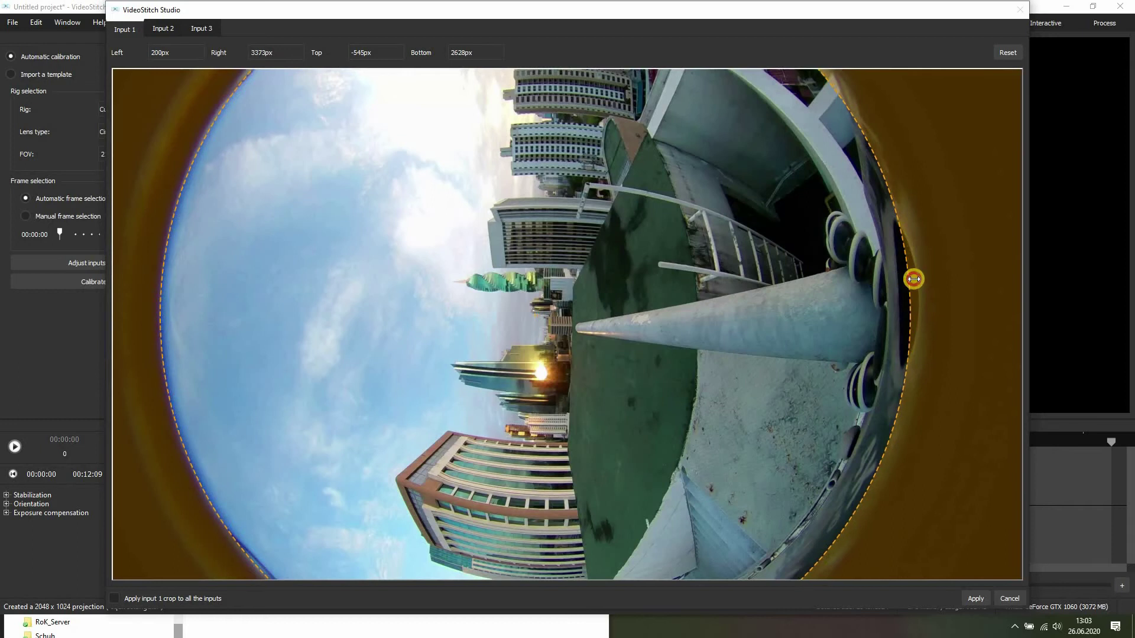
Resize and position Input 2's crop circle to fit its fisheye image.
click(172, 31)
drag(256, 211, 324, 281)
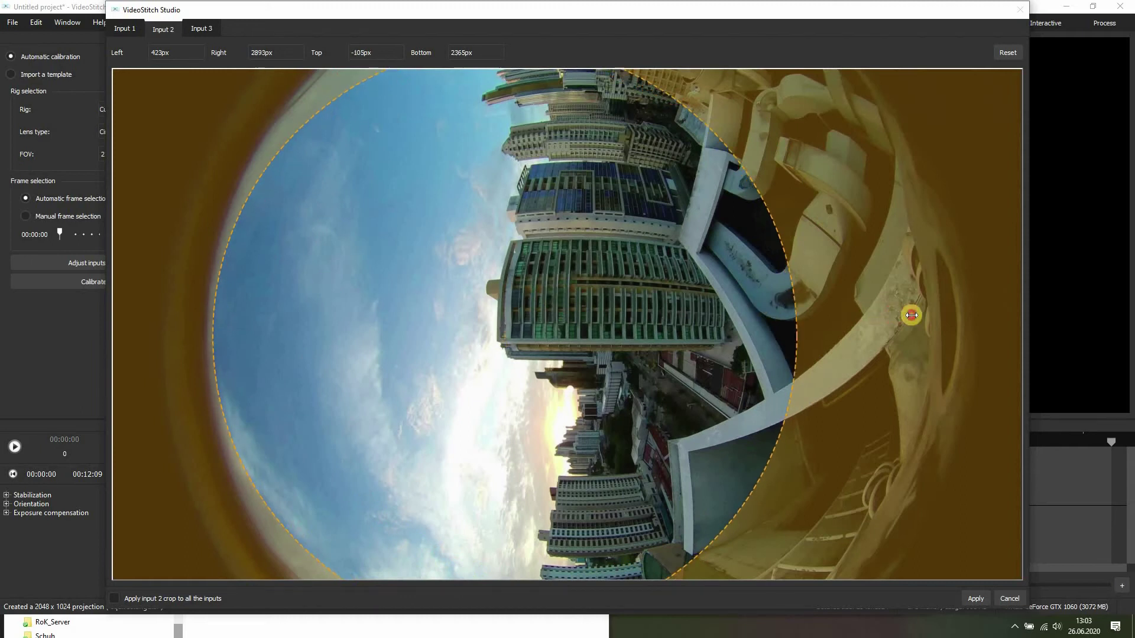
drag(911, 315, 917, 313)
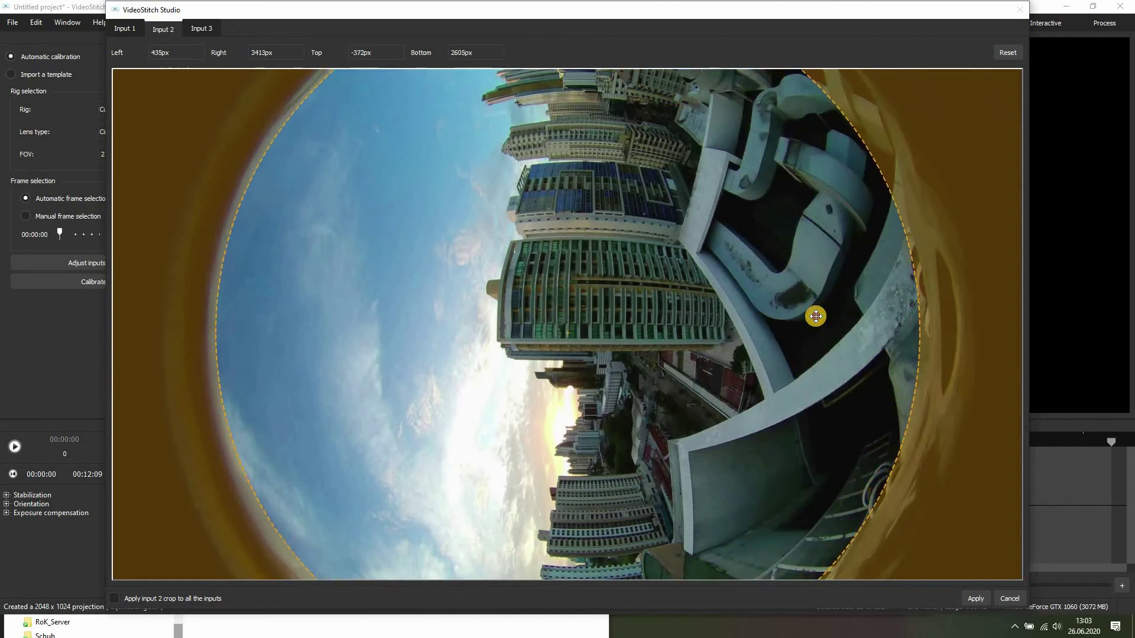
drag(816, 316, 809, 326)
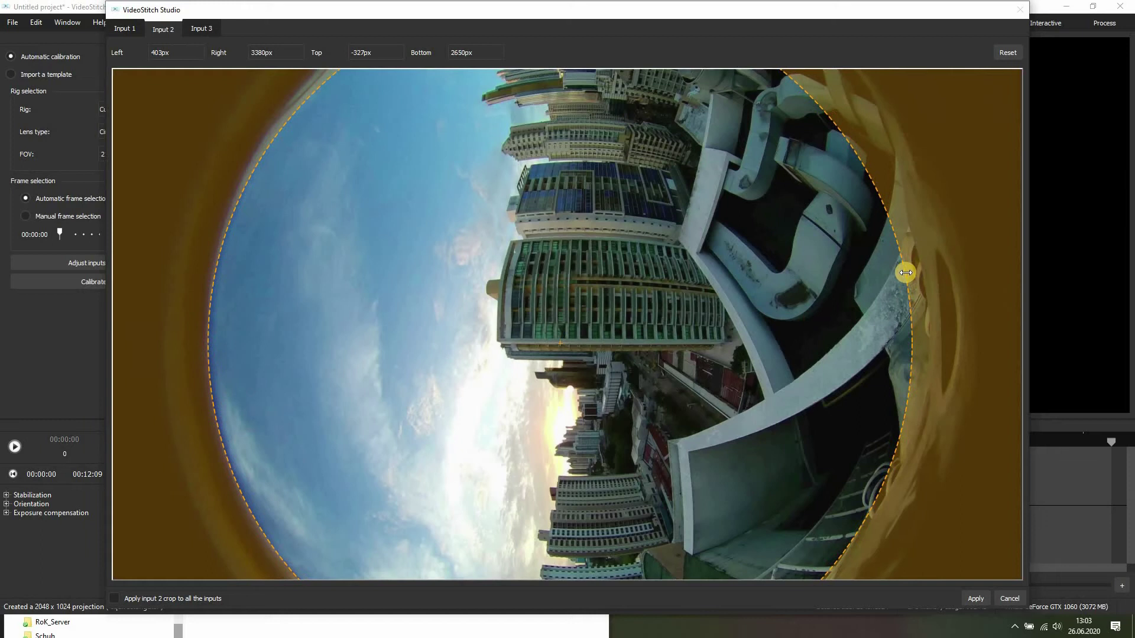
drag(905, 272, 888, 289)
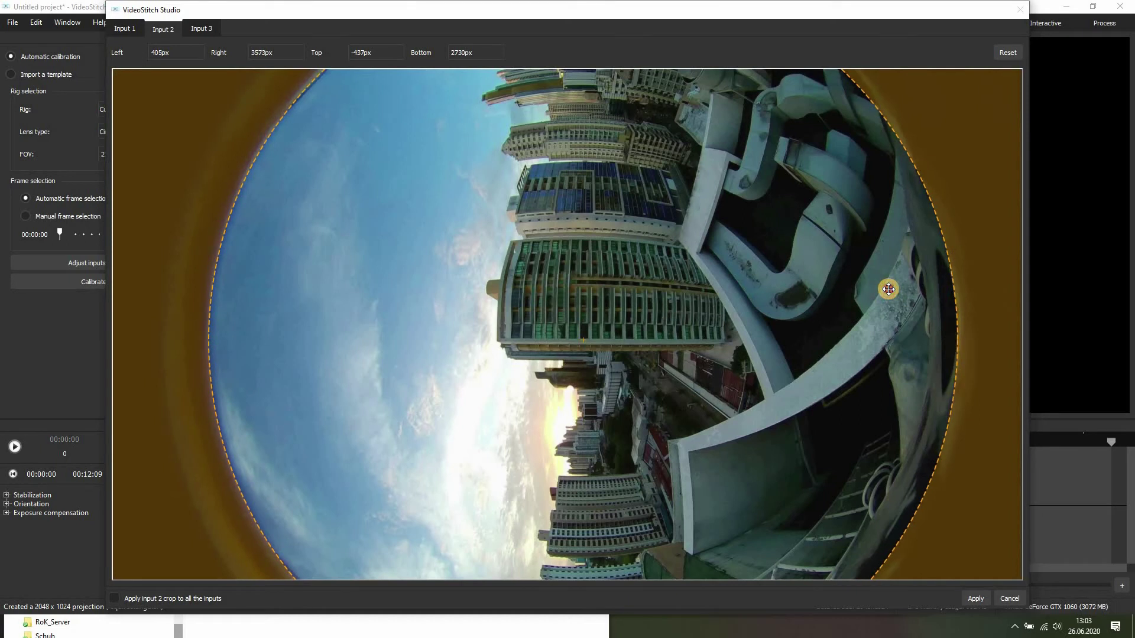
Fit Input 3's crop circle to its fisheye image and apply all input crops.
click(202, 28)
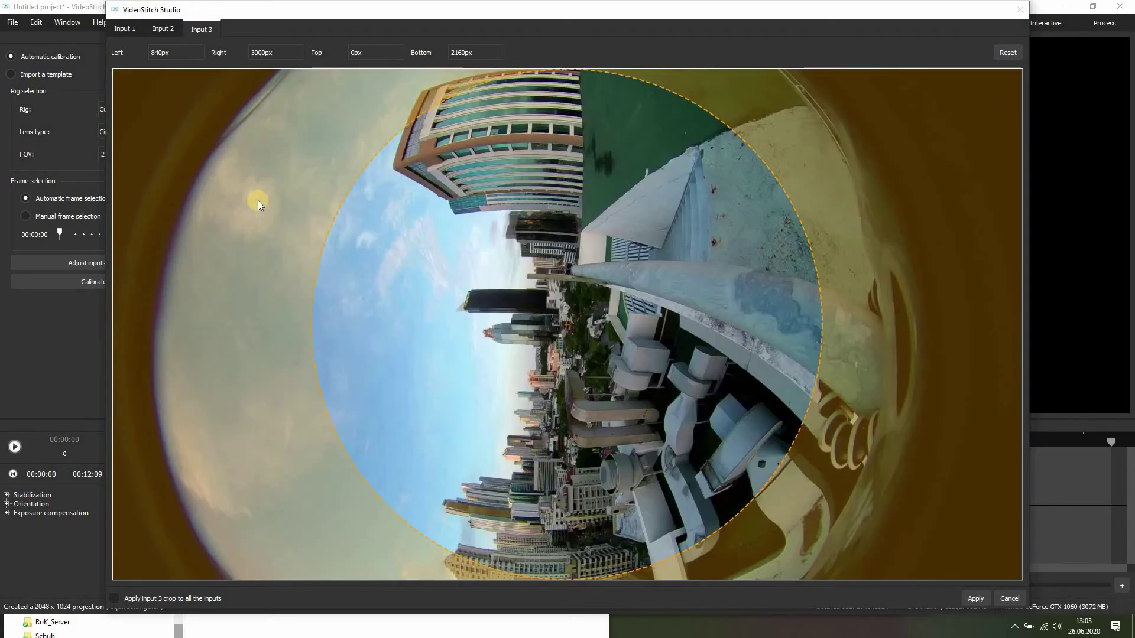
drag(304, 327, 155, 352)
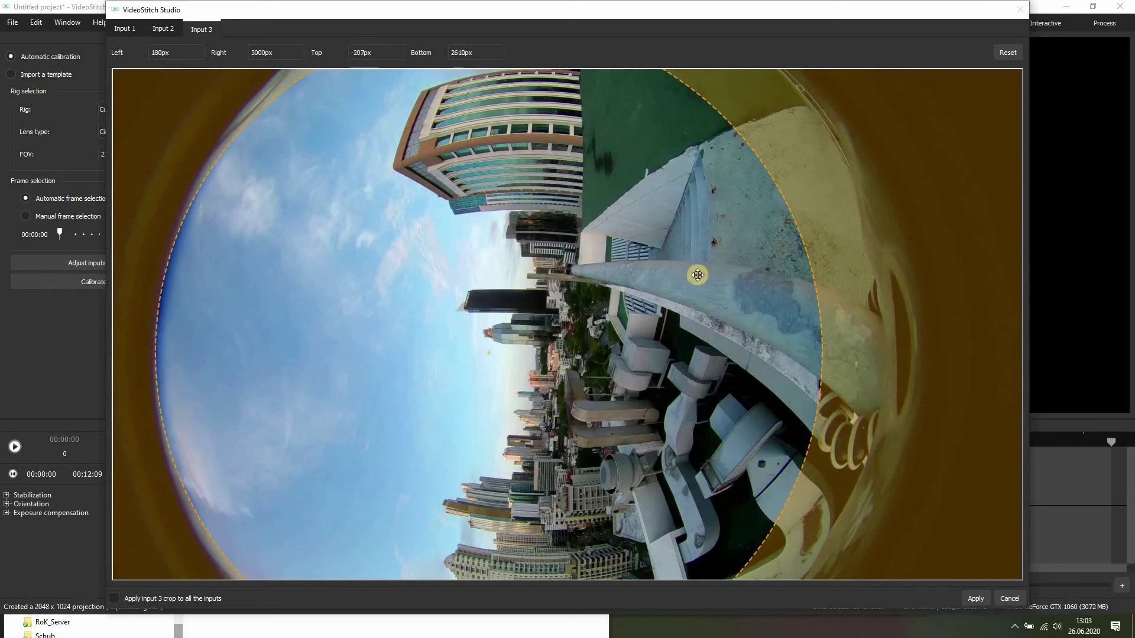
drag(815, 243, 900, 254)
drag(841, 276, 912, 324)
drag(629, 298, 631, 303)
drag(704, 400, 701, 399)
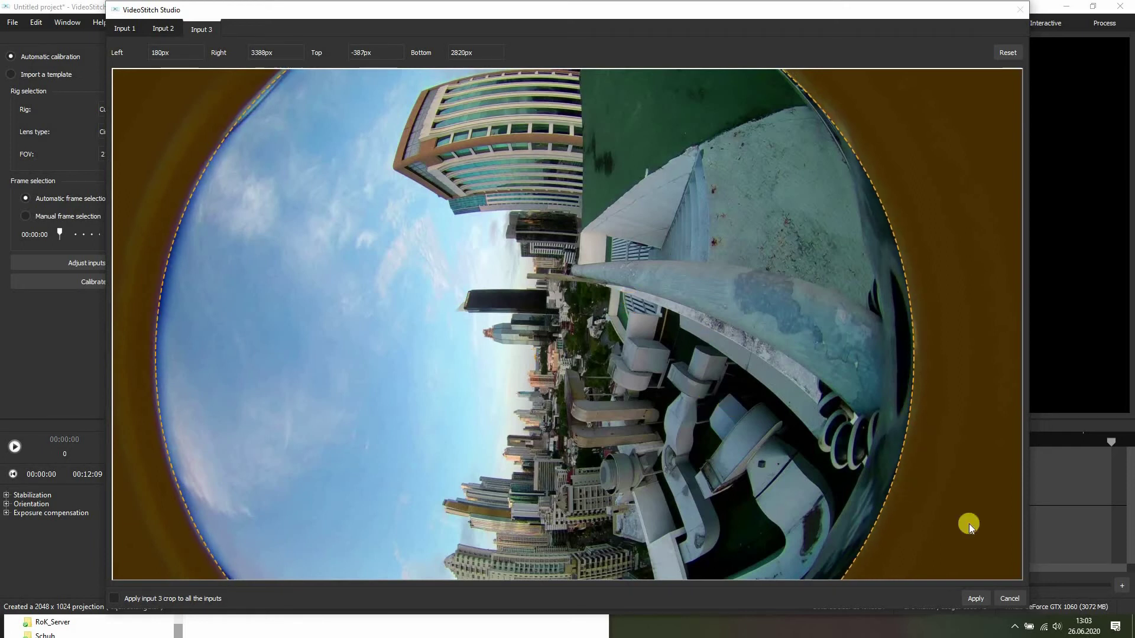
click(974, 597)
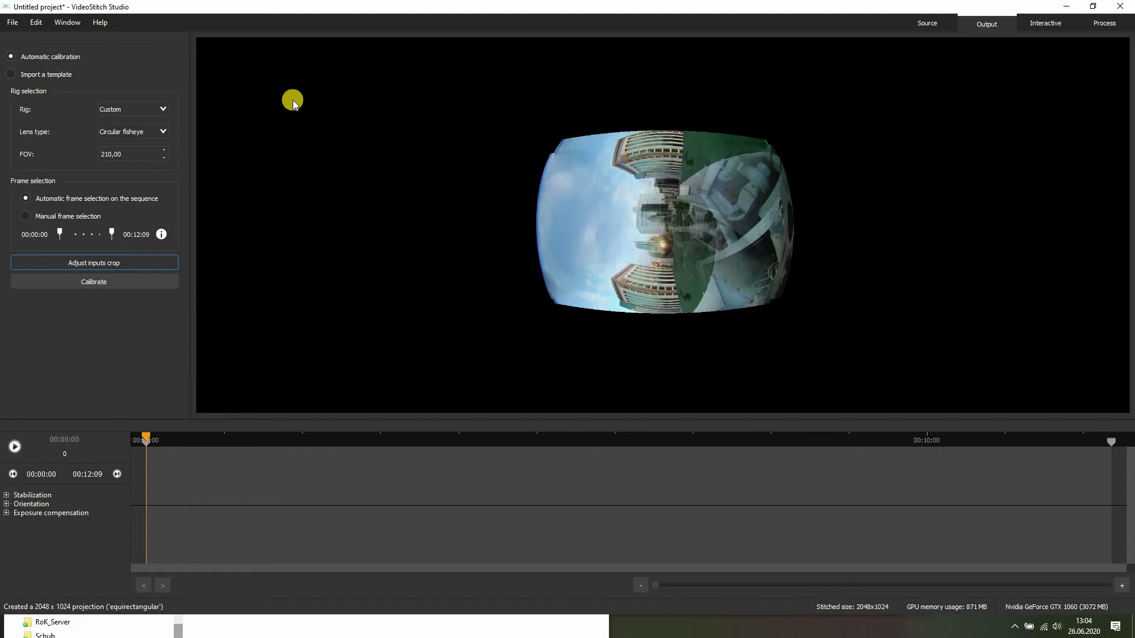
Keep Automatic frame selection on the sequence and launch Calibrate, triggering a sync warning.
click(56, 199)
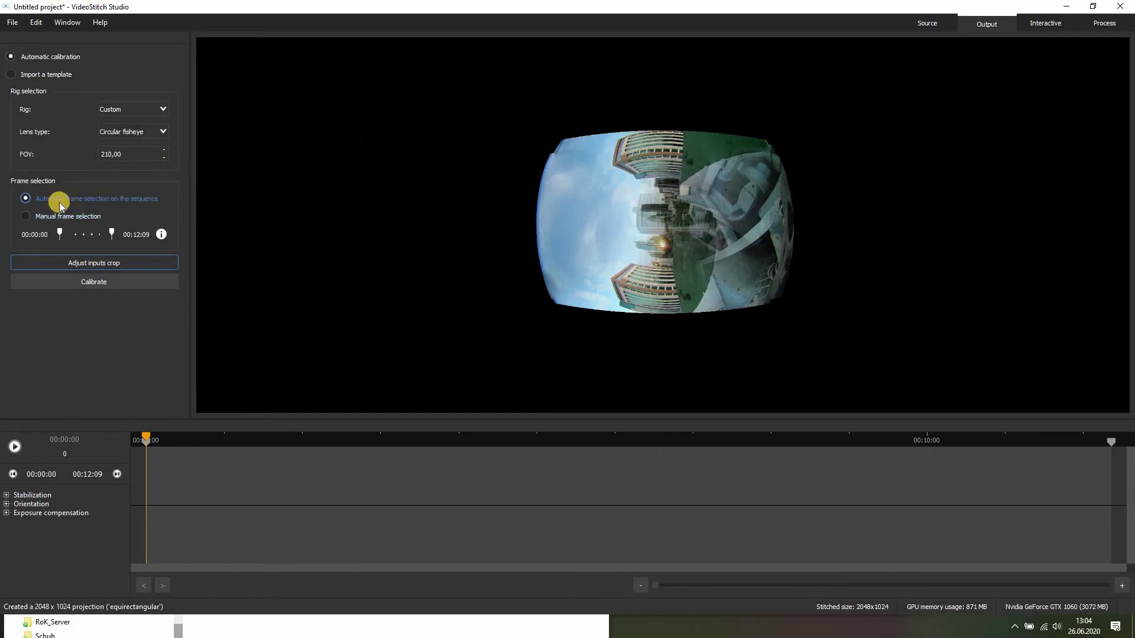
click(95, 218)
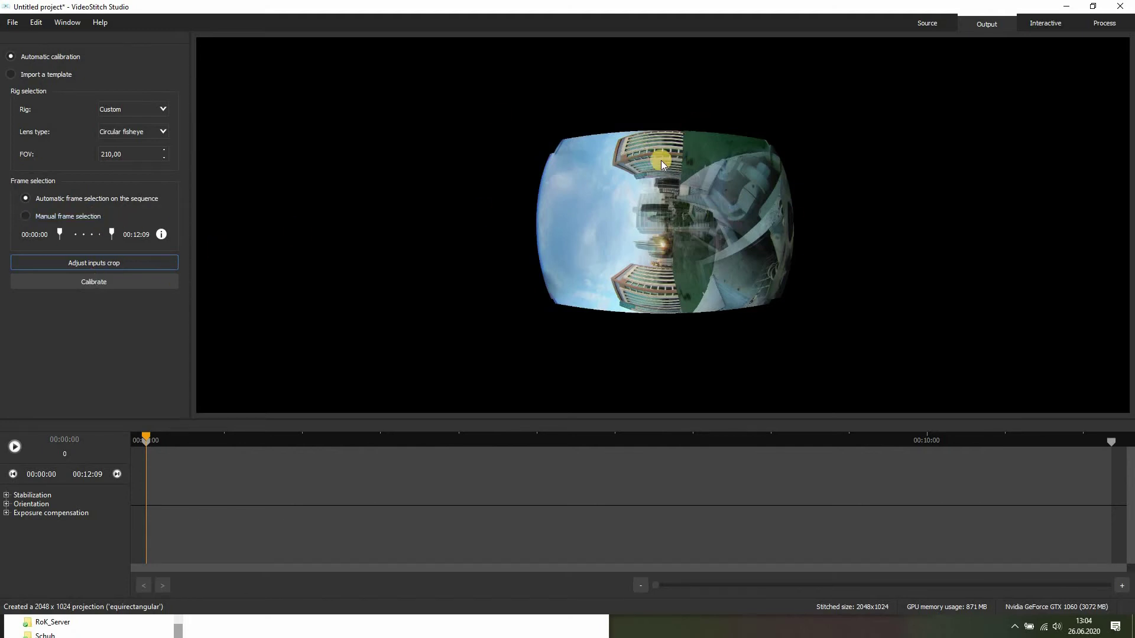
click(119, 279)
click(100, 283)
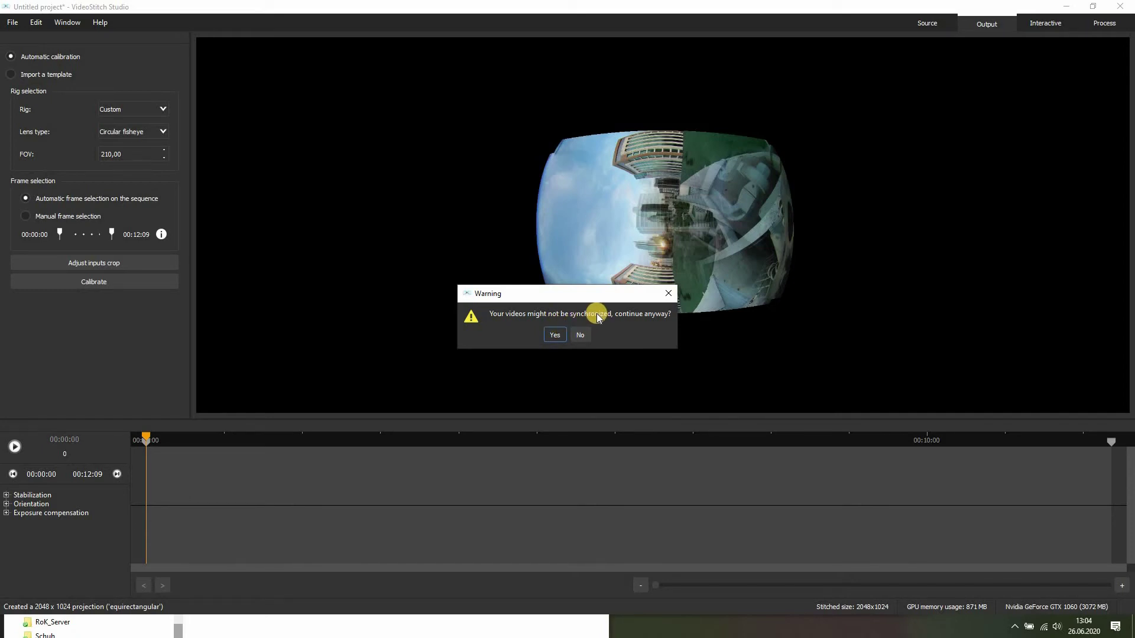
Answer Yes to the sync warning and let automatic calibration finish.
click(554, 336)
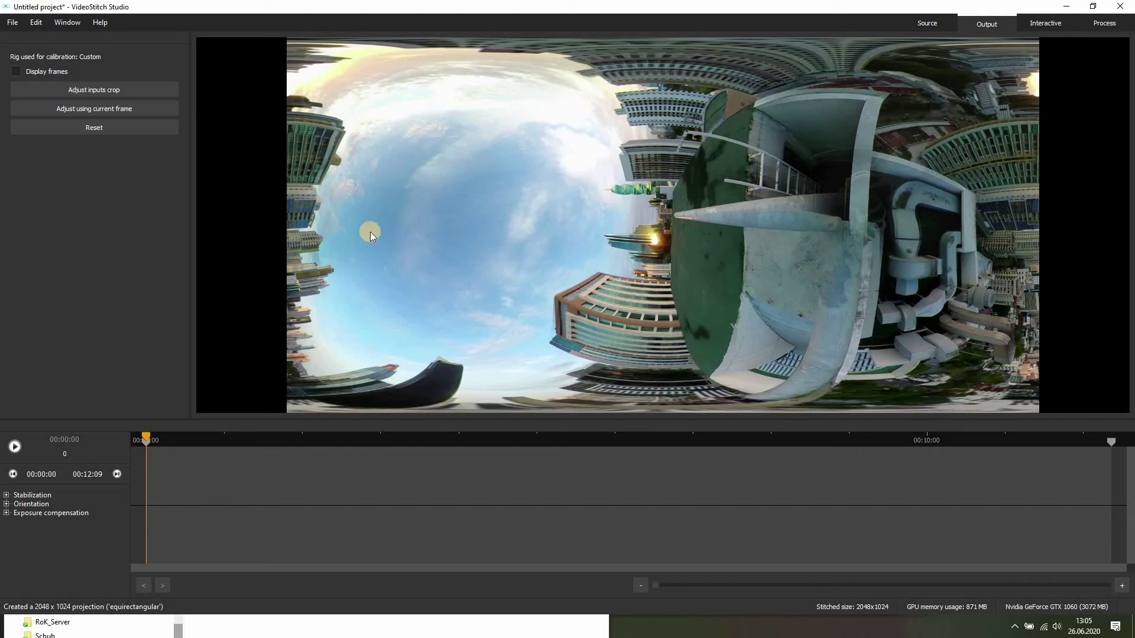
Reset the current calibration adjustments and show the Stabilization & Orientation panel.
click(76, 112)
click(97, 128)
click(68, 24)
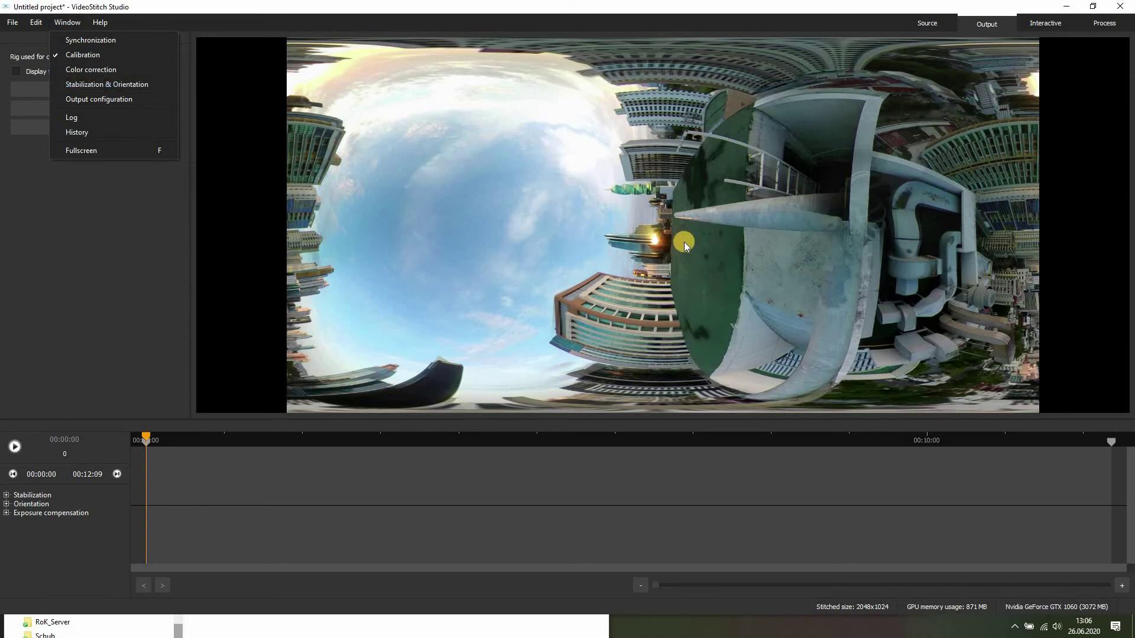
click(133, 84)
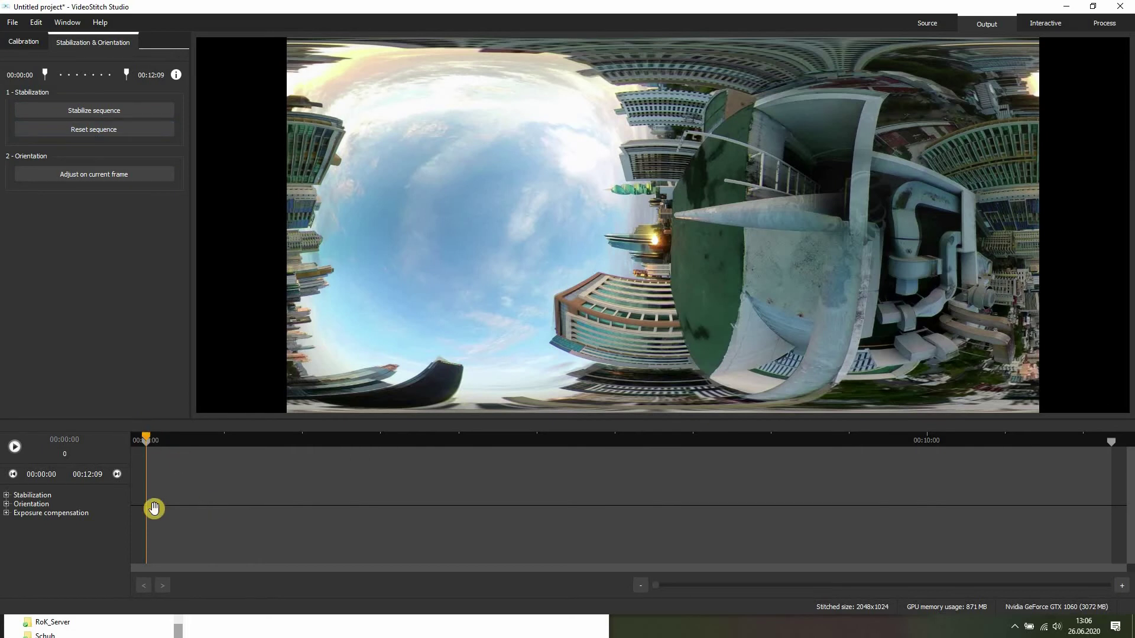
Play the stitched sequence and pause at about 00:05:16.
click(15, 446)
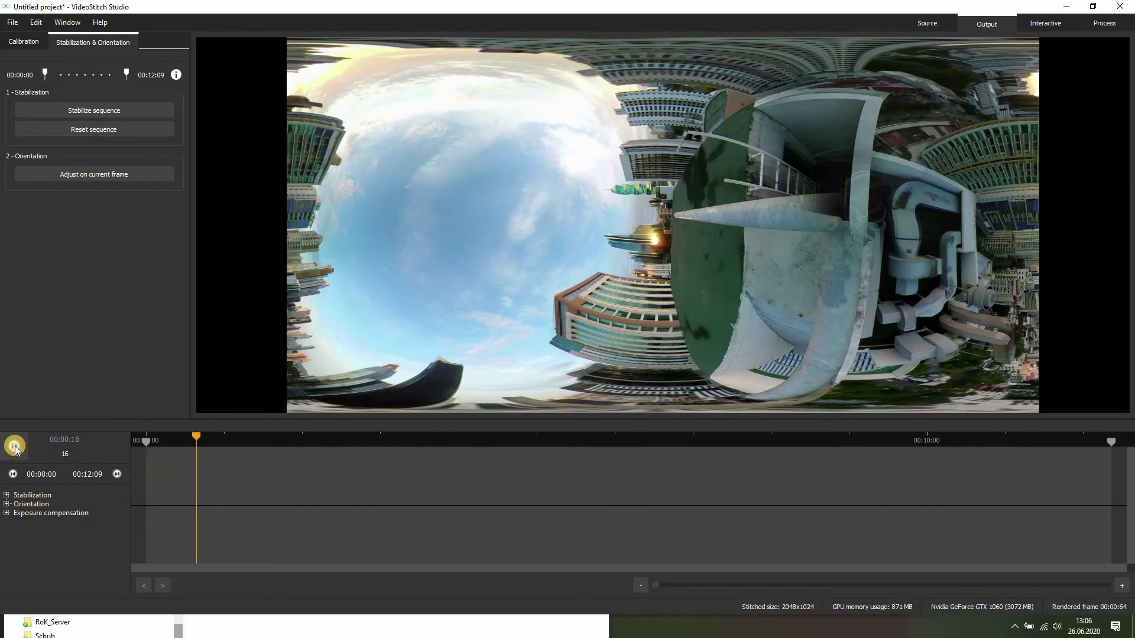
click(41, 441)
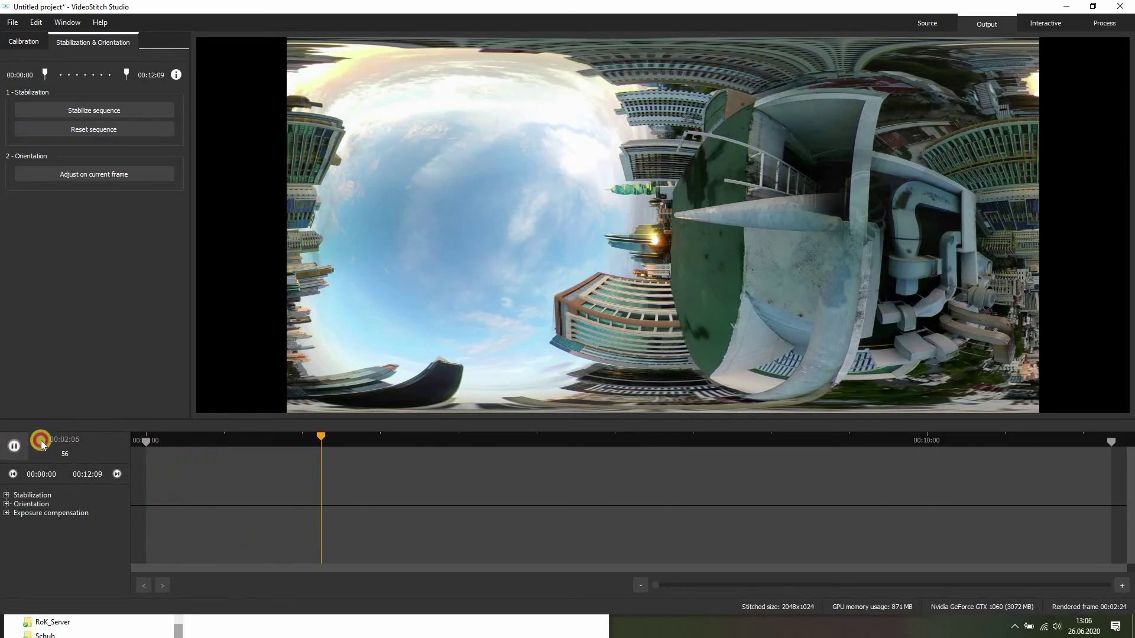
click(16, 447)
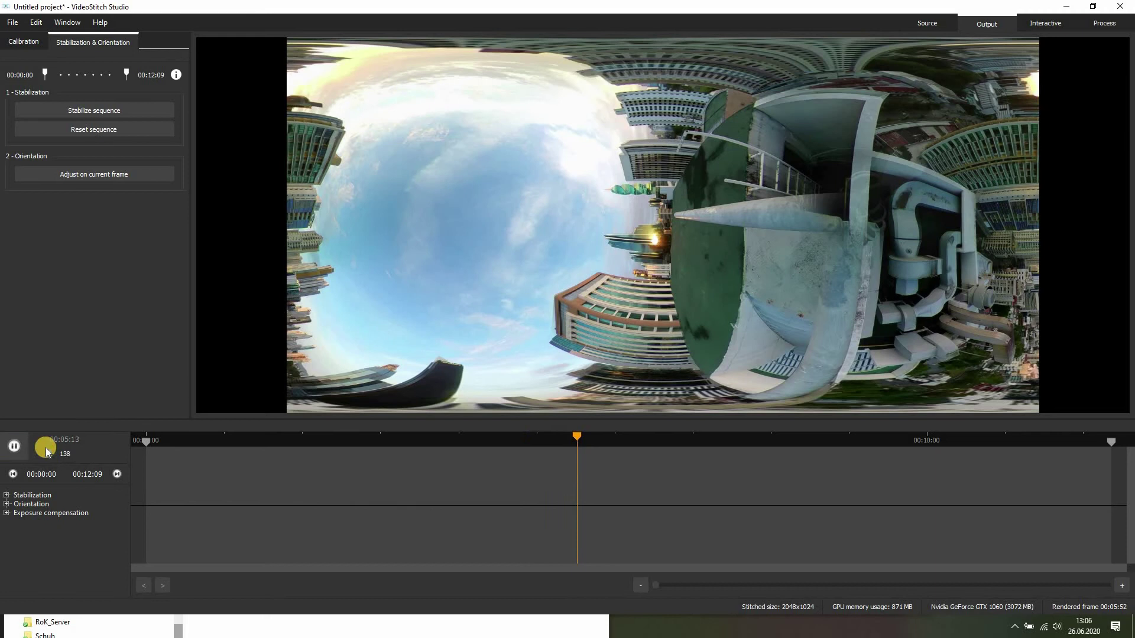
key(space)
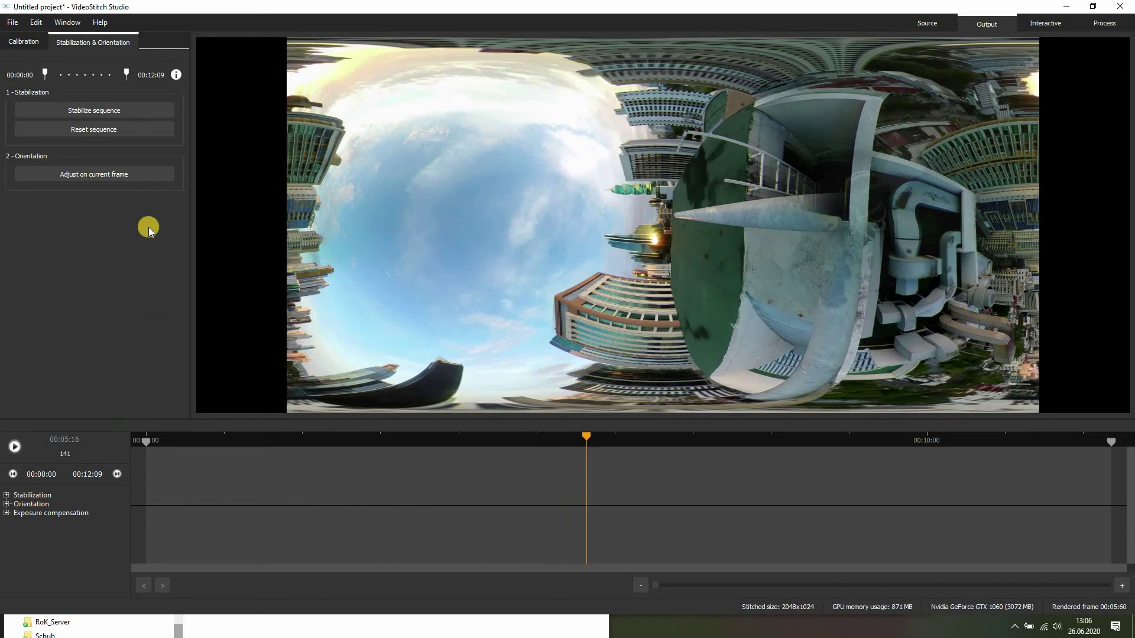
Using Adjust on current frame, rotate the preview until the horizon is level and buildings upright.
click(103, 176)
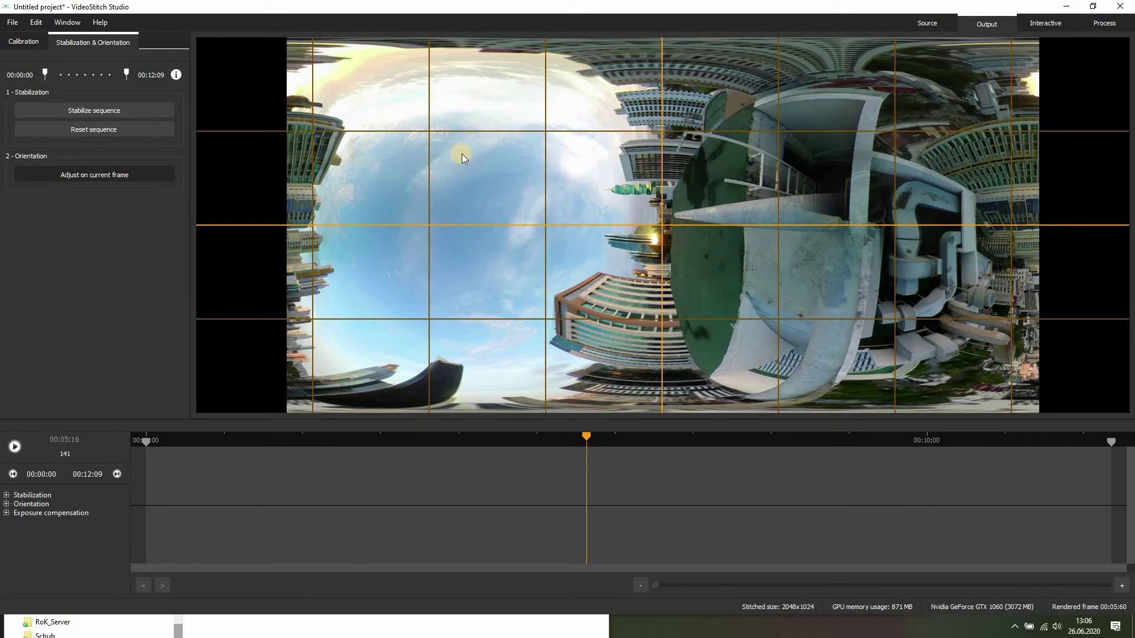
drag(462, 152, 622, 197)
drag(622, 348, 667, 301)
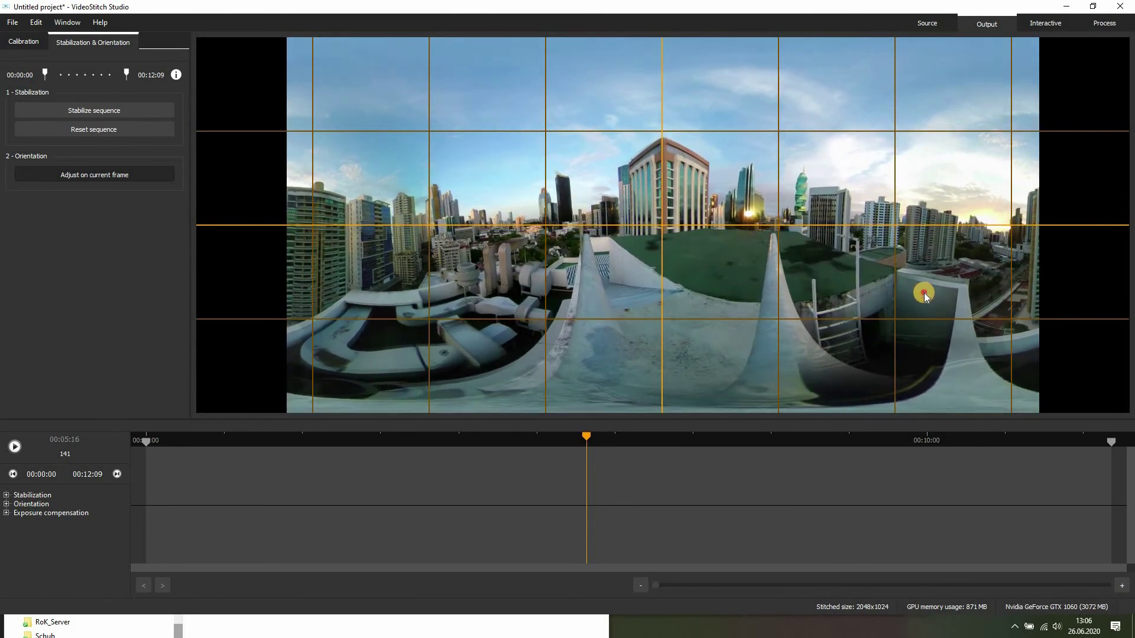
drag(924, 293, 921, 293)
drag(545, 250, 705, 153)
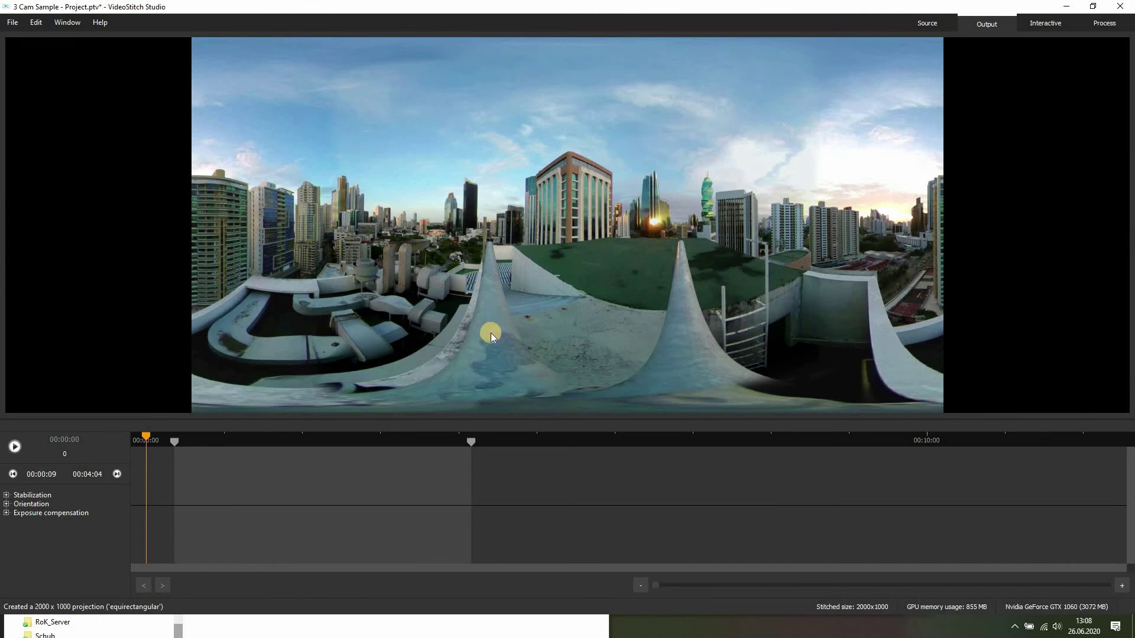
Open the Stabilization & Orientation panel and toggle the orientation grid to check the horizon is level.
click(64, 24)
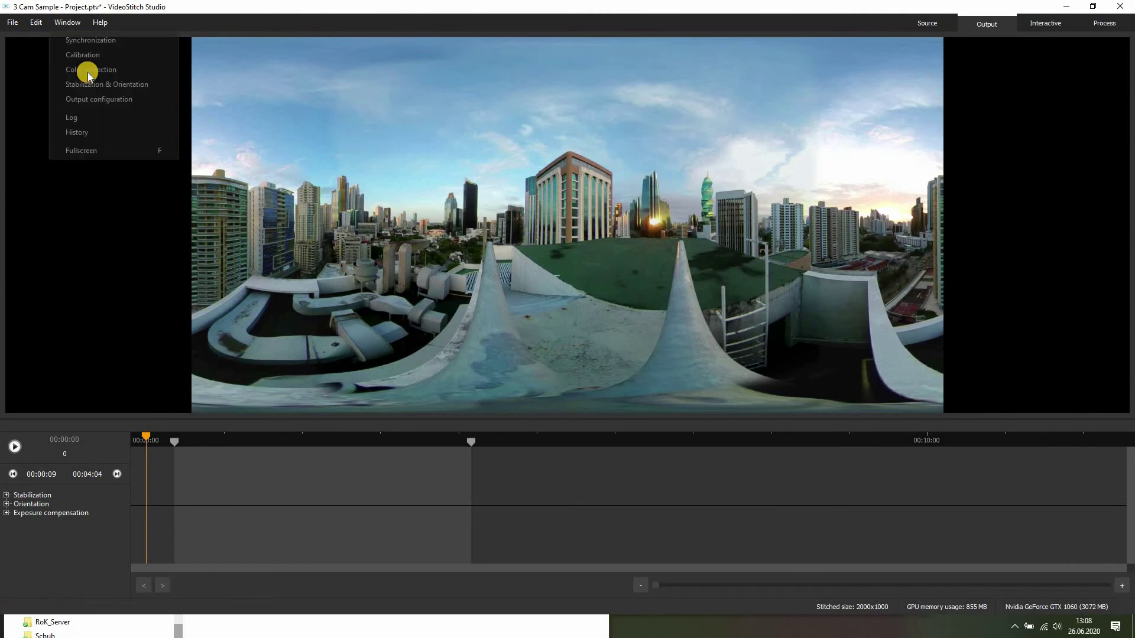
click(61, 150)
click(65, 158)
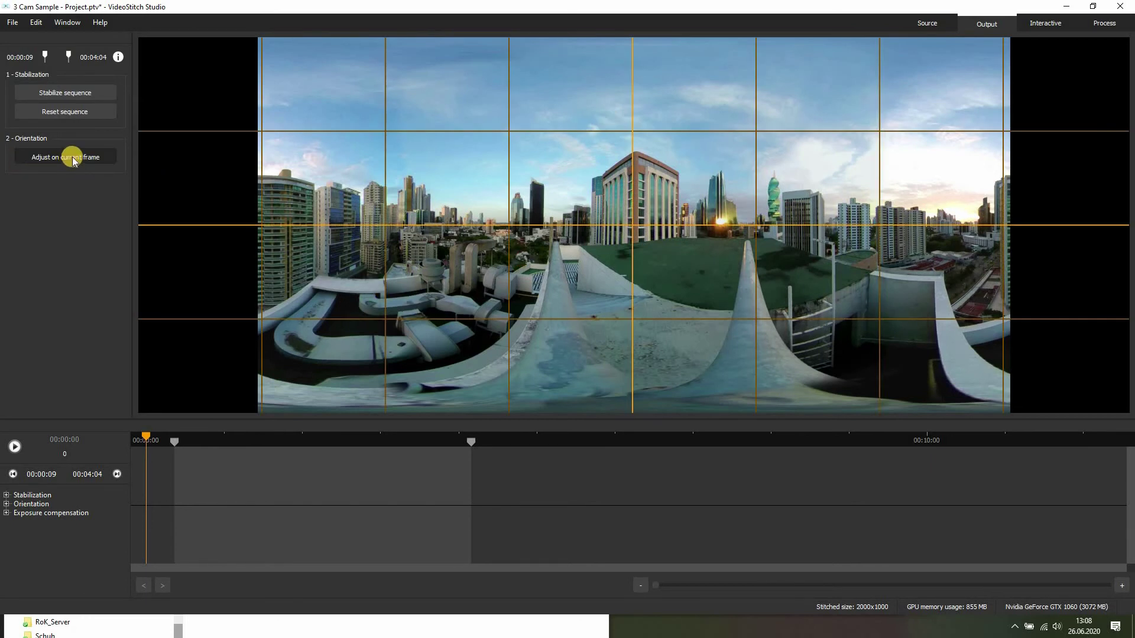
click(105, 157)
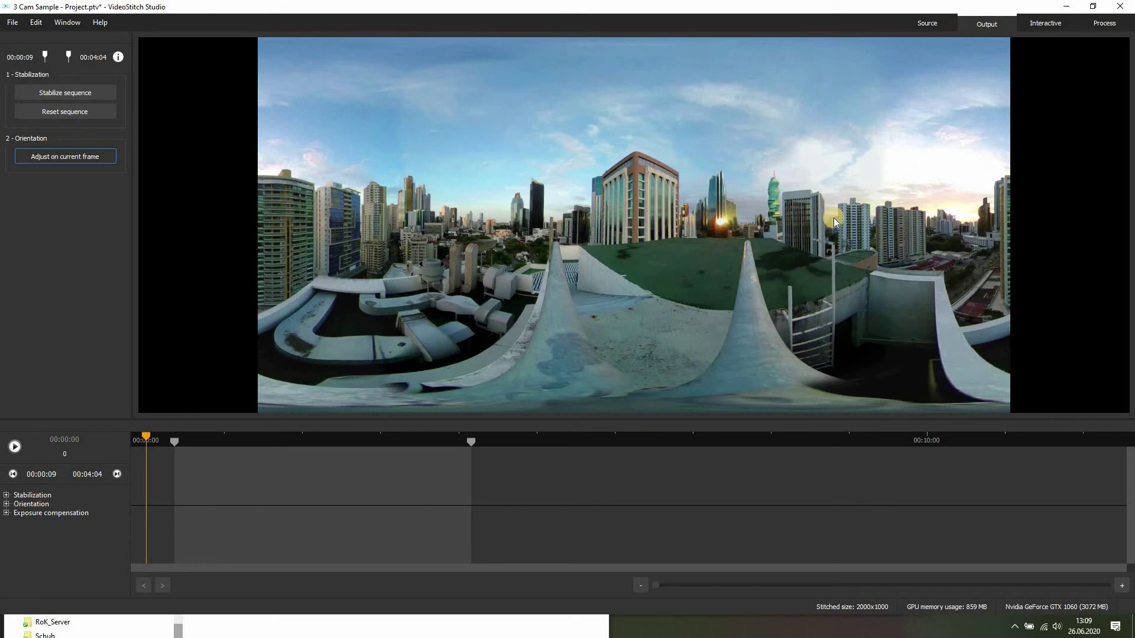
In the Interactive view, look left around the panorama and toward the brown-framed building.
click(1034, 25)
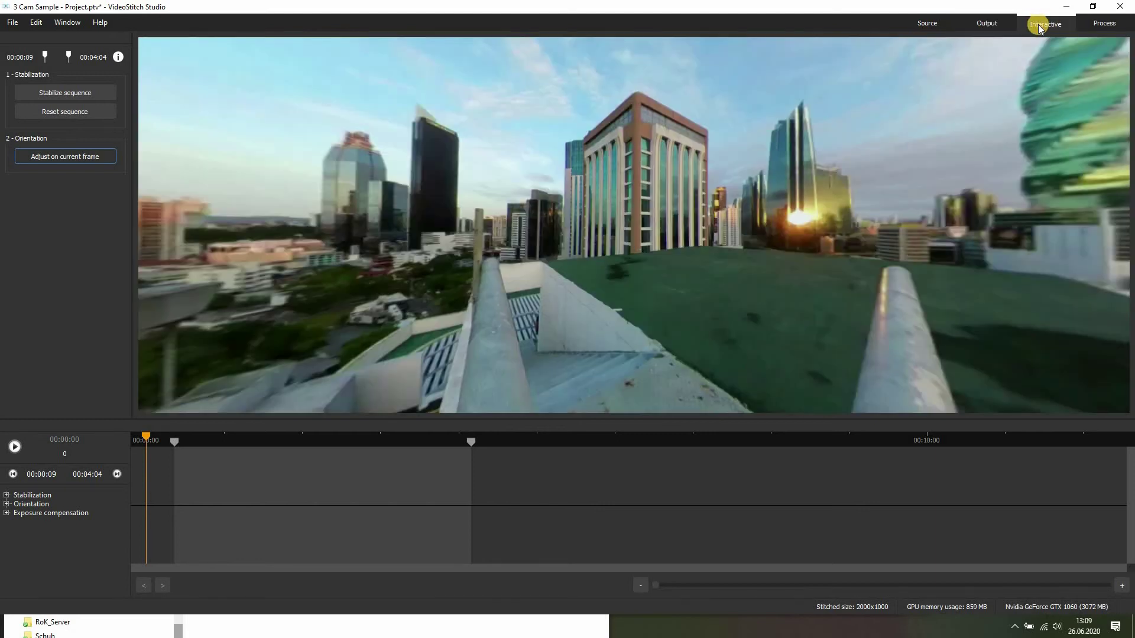
drag(709, 200, 665, 285)
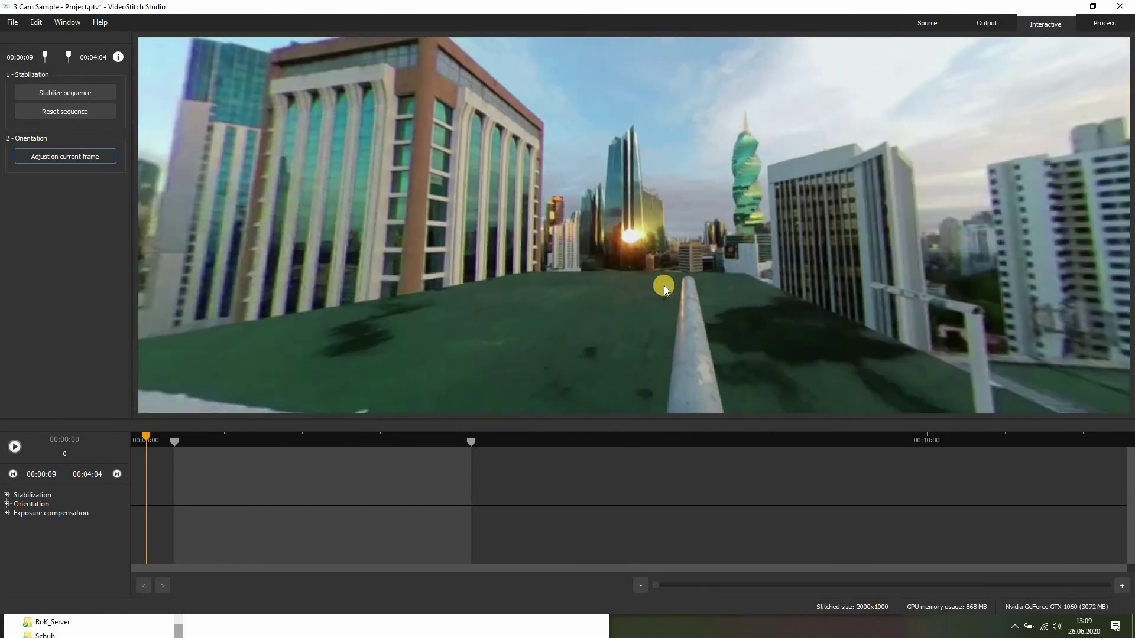
mouse_move(544, 179)
mouse_down()
mouse_move(598, 189)
mouse_move(558, 194)
mouse_up()
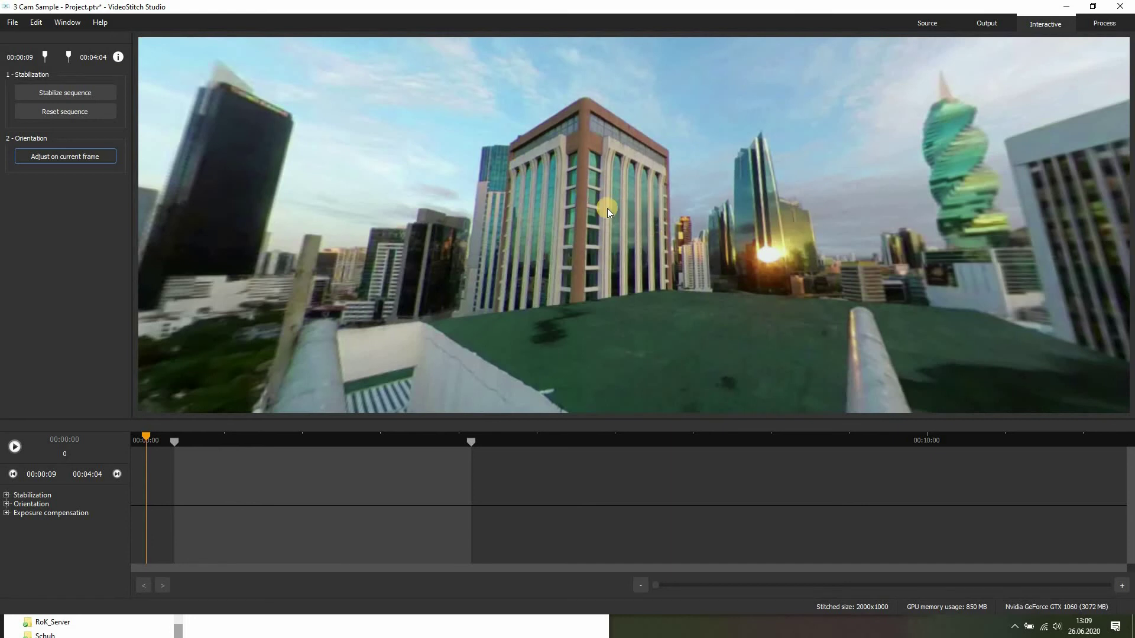
In the Process settings, try 7680 as the output width.
click(1095, 26)
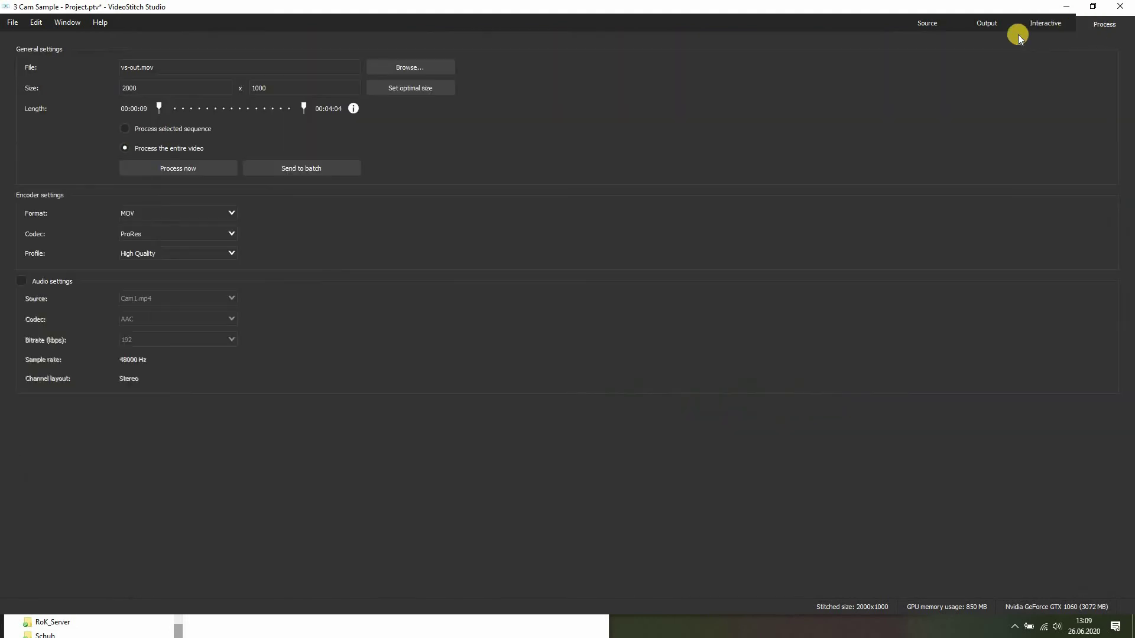
click(142, 84)
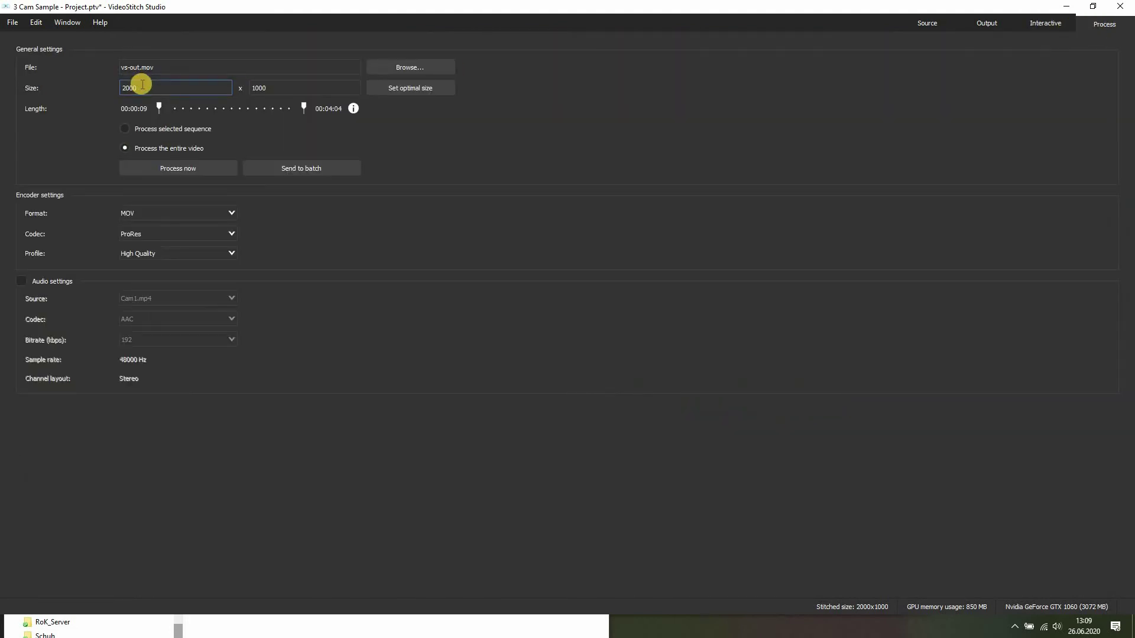
double_click(131, 87)
click(107, 86)
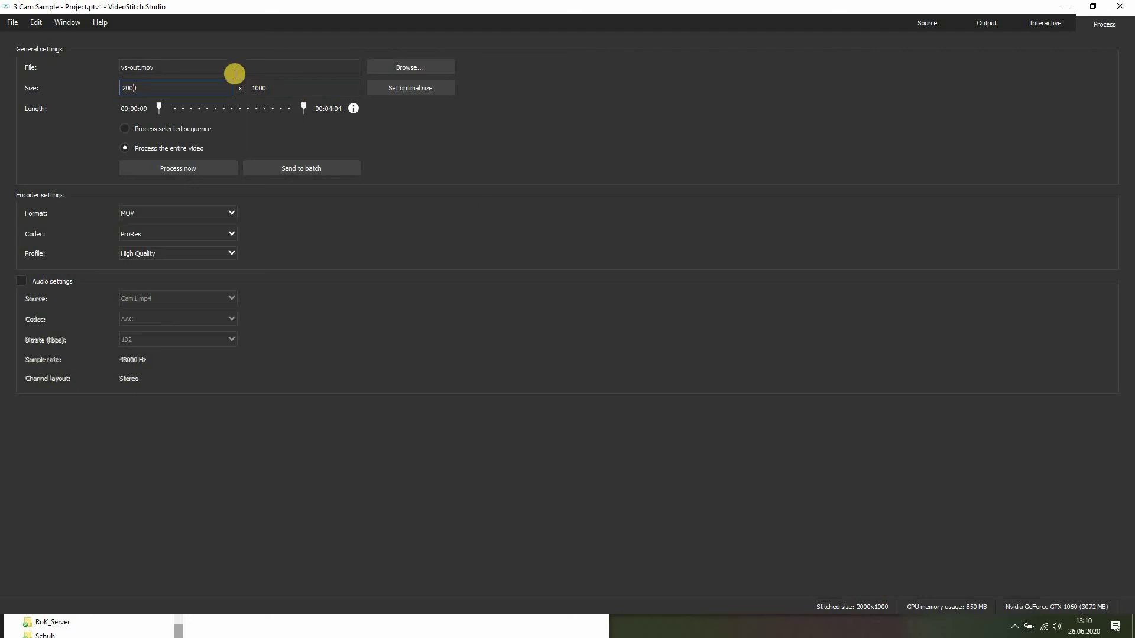
click(126, 87)
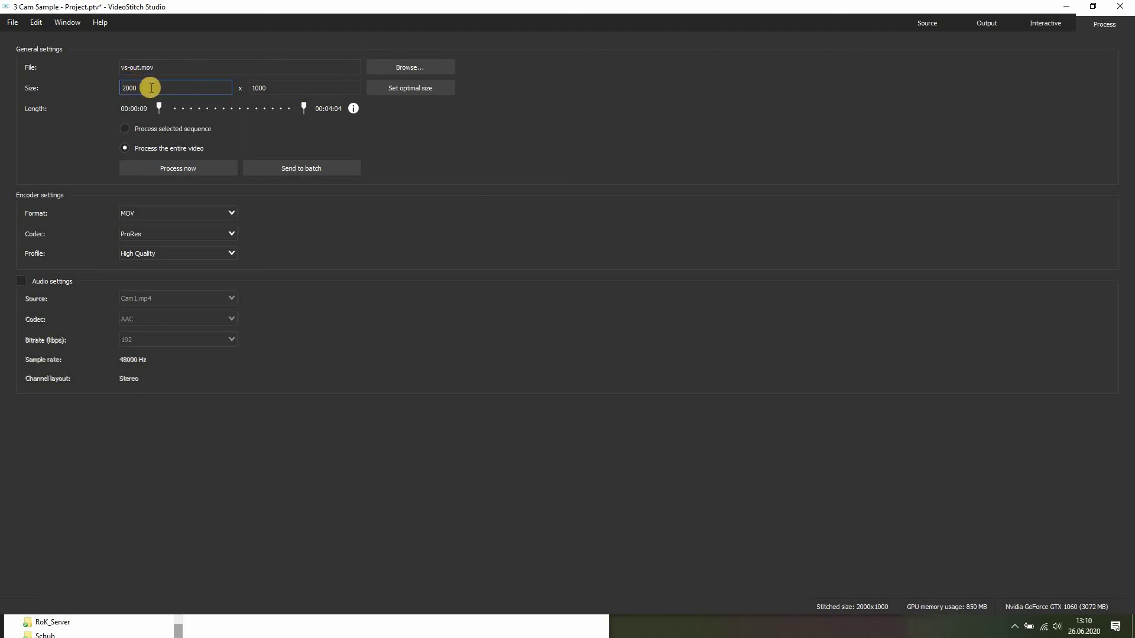
click(119, 89)
drag(118, 89, 148, 88)
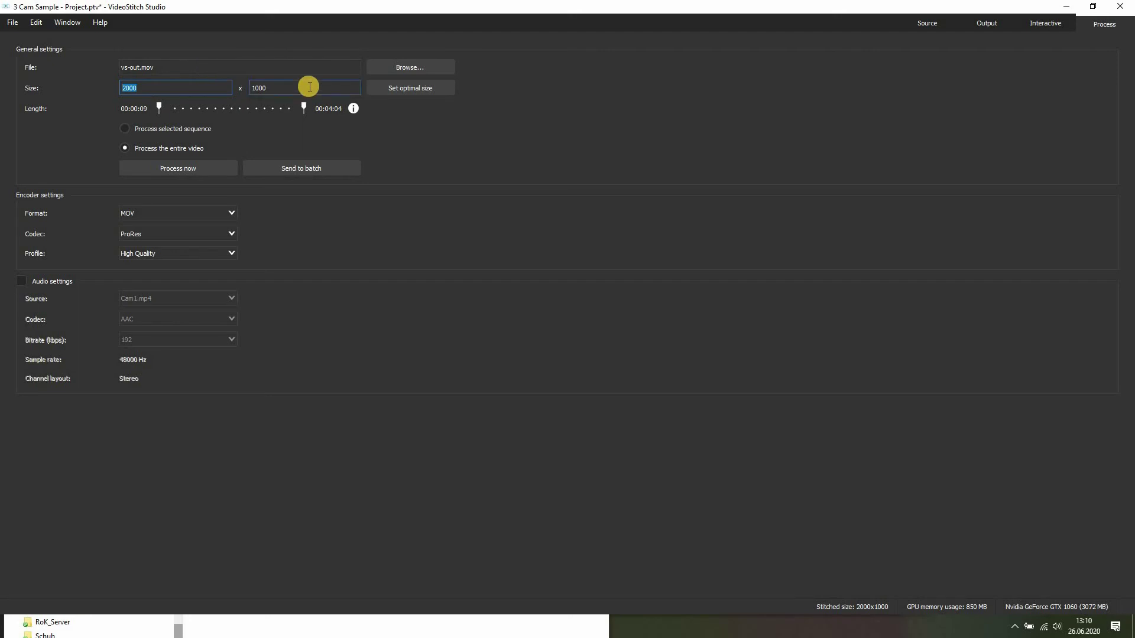
text(7680)
key(Return)
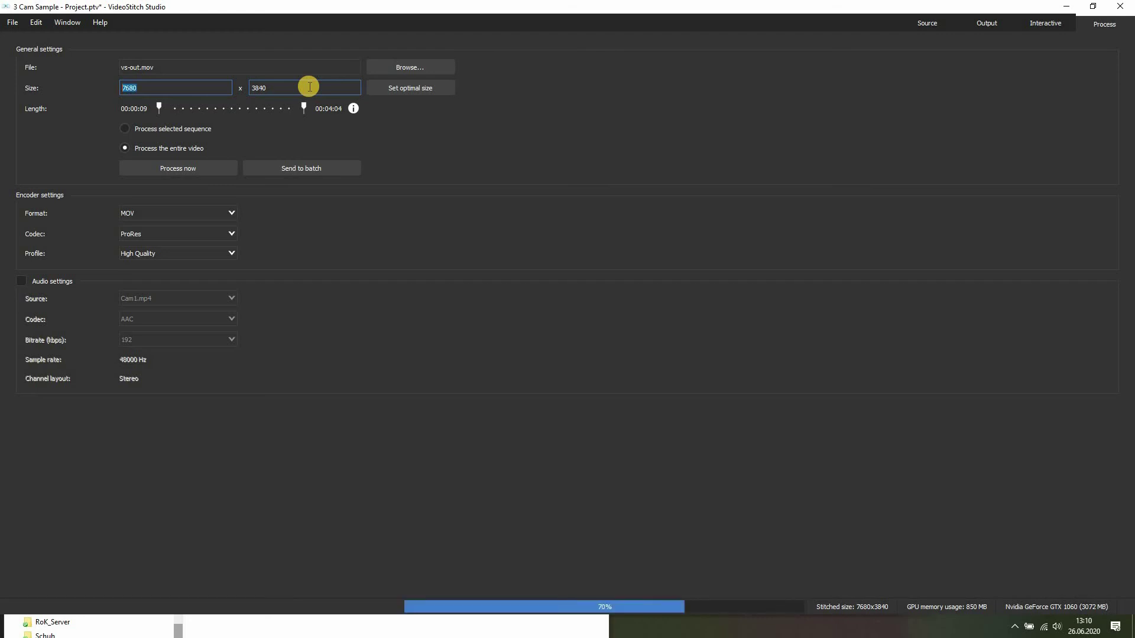
Restore the 2000 x 1000 output size and apply Set optimal size.
double_click(197, 90)
text(4)
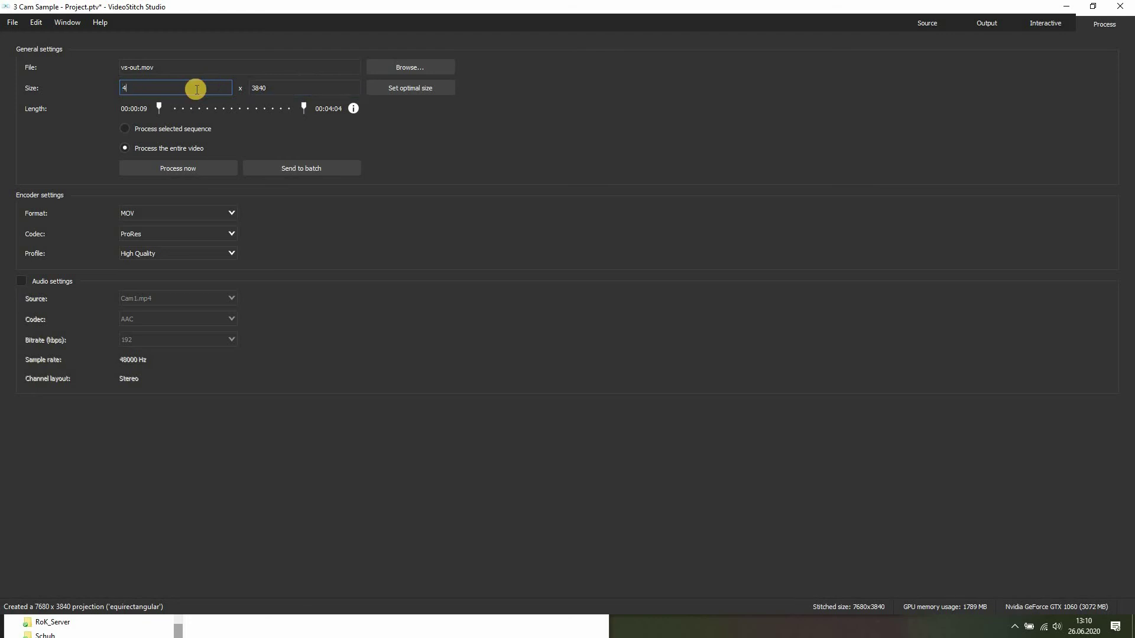
text(2000)
key(Return)
click(420, 92)
click(129, 63)
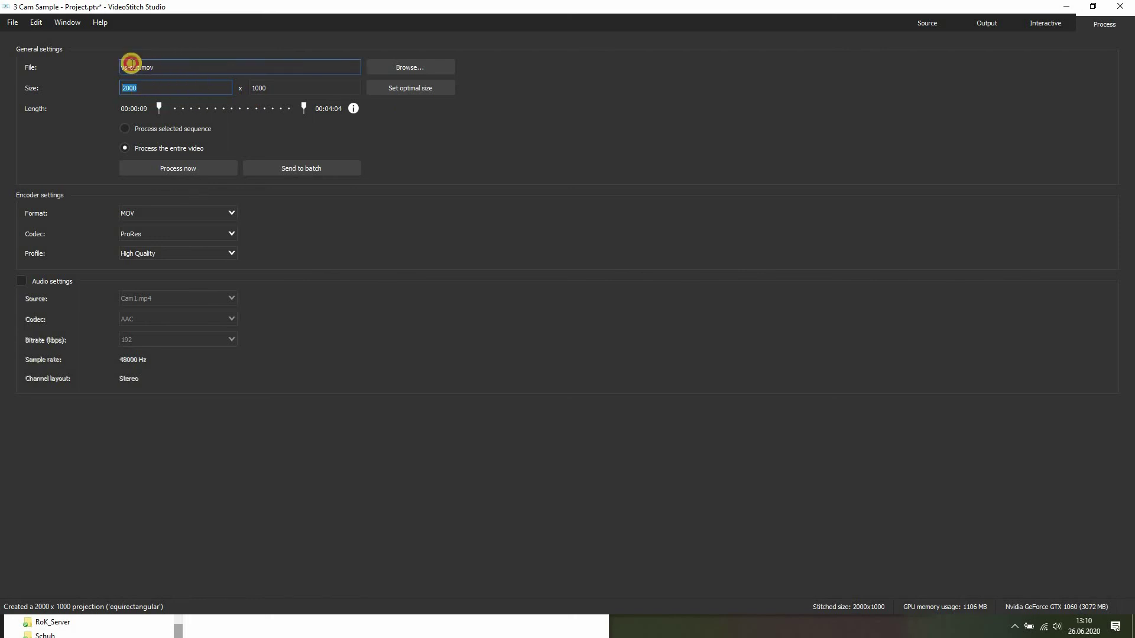
click(415, 66)
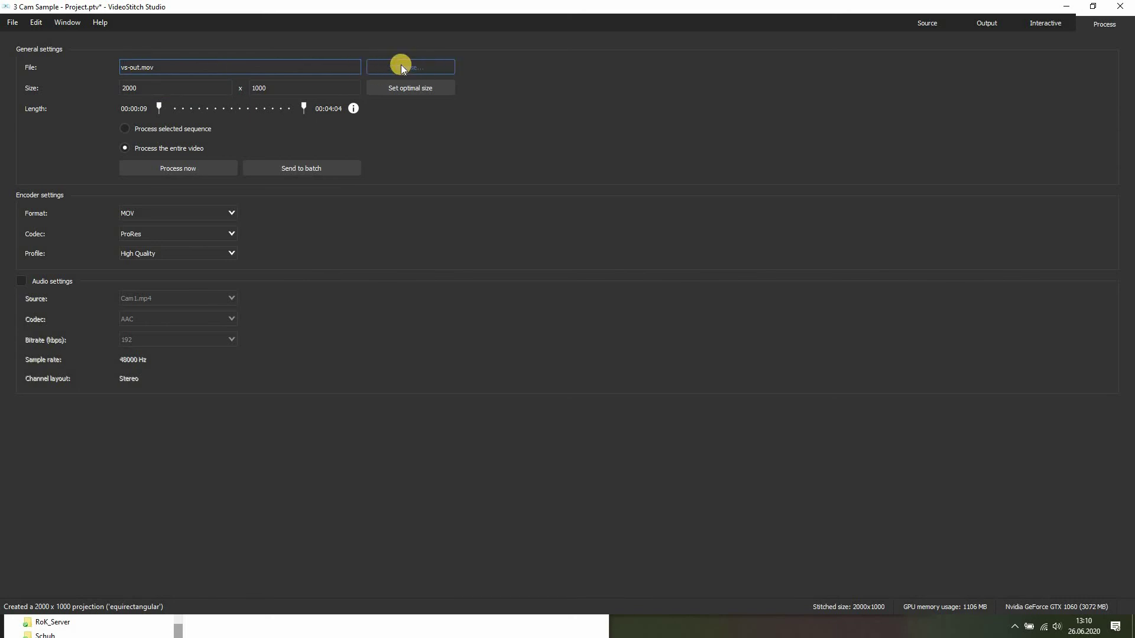
click(158, 212)
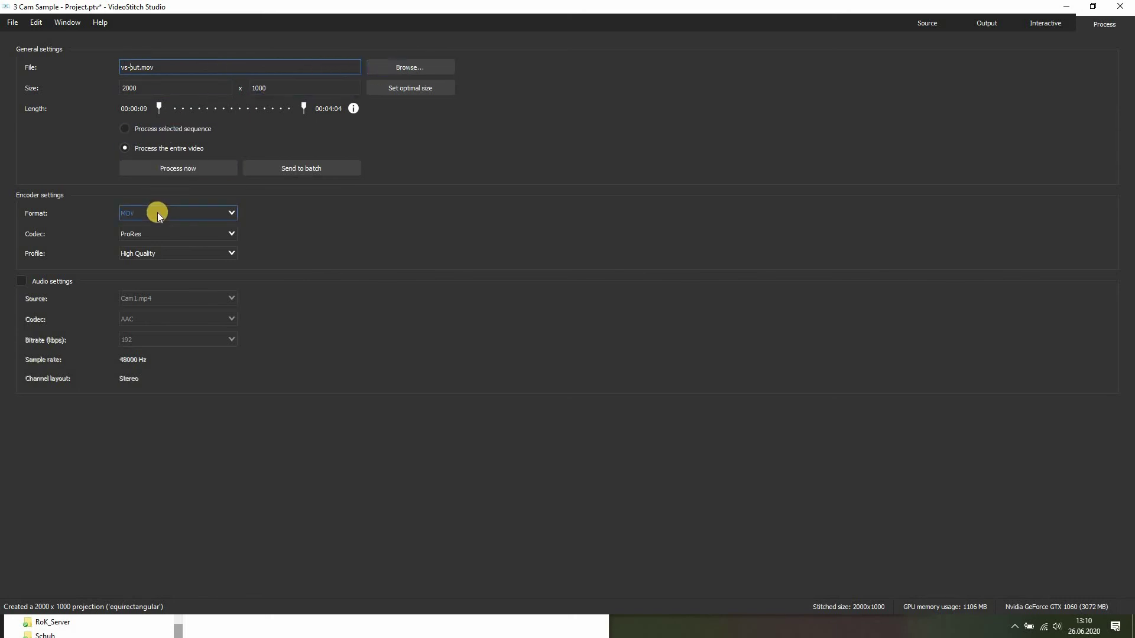
click(11, 195)
click(131, 213)
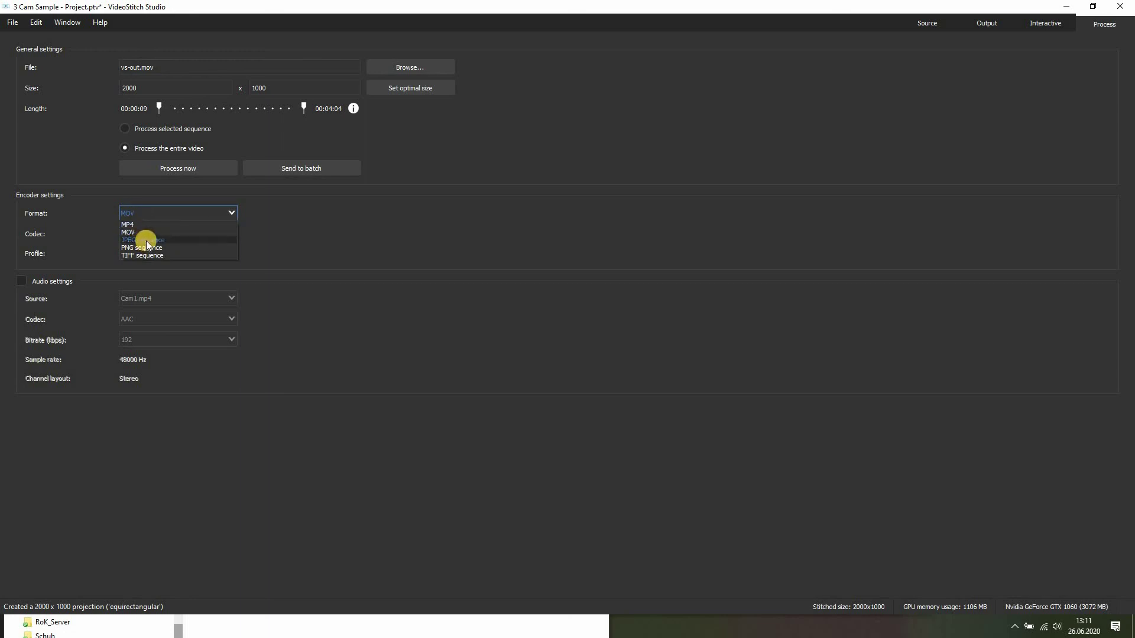
click(156, 211)
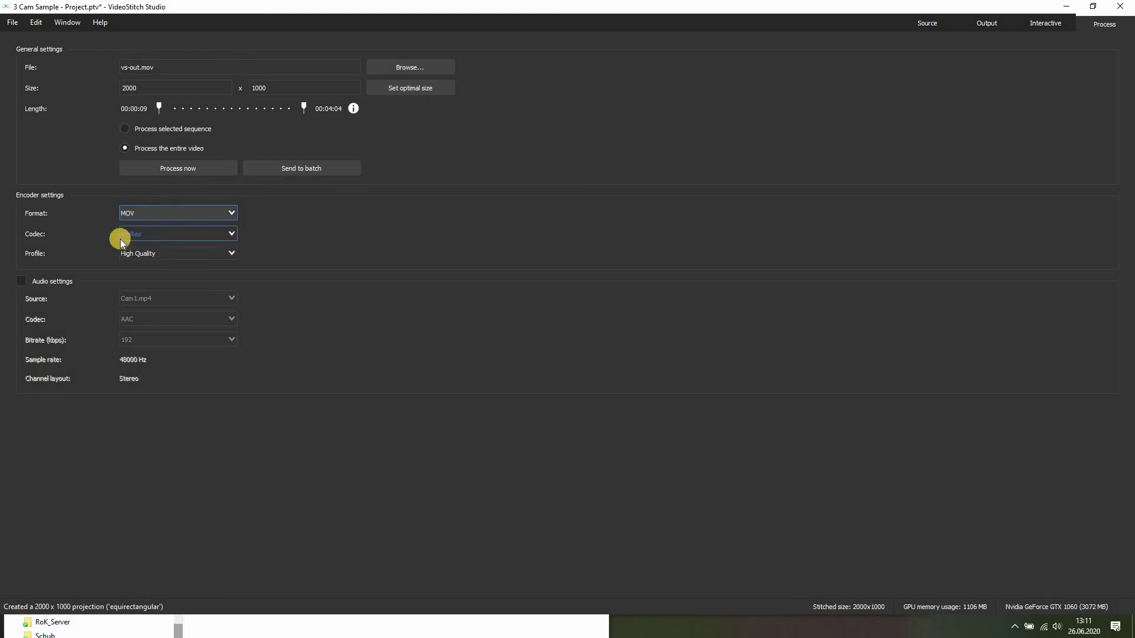
click(133, 236)
click(139, 216)
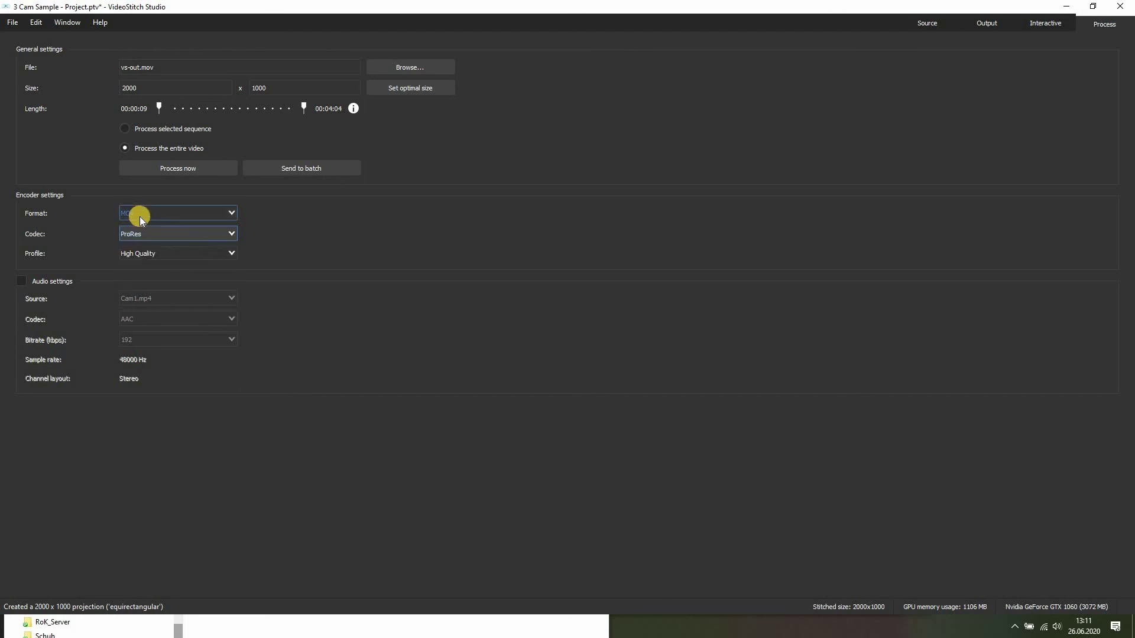
key(Tab)
key(Tab)
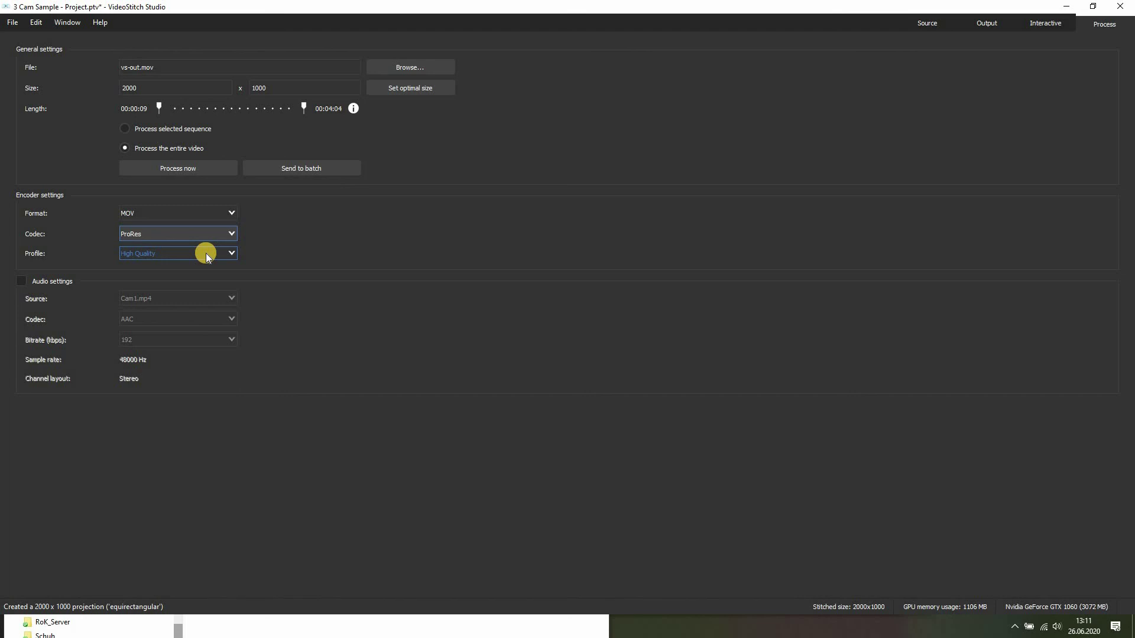
key(shift+Tab)
Review audio export settings (Cam1.mp4 source, AAC, 192 kbps), then leave audio switched off.
click(20, 281)
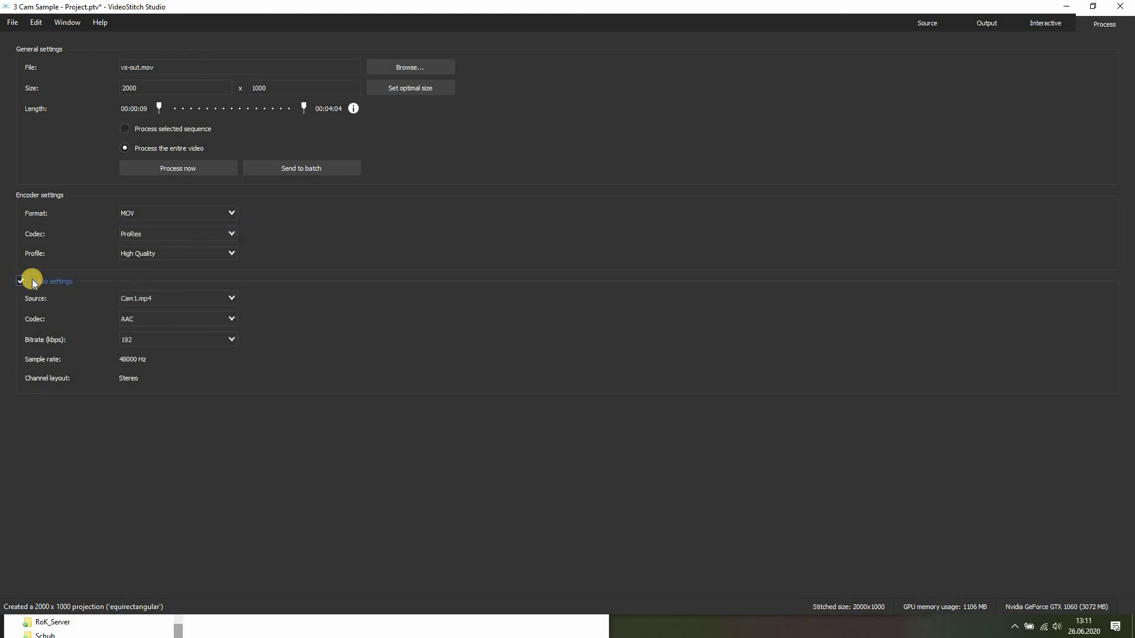
click(155, 294)
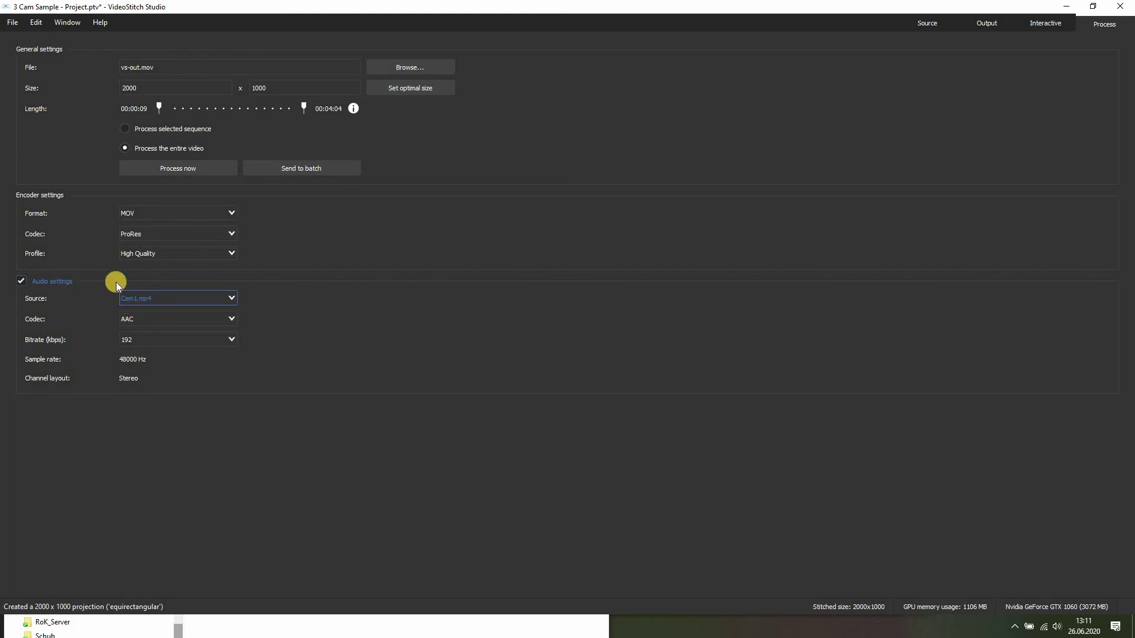
click(150, 298)
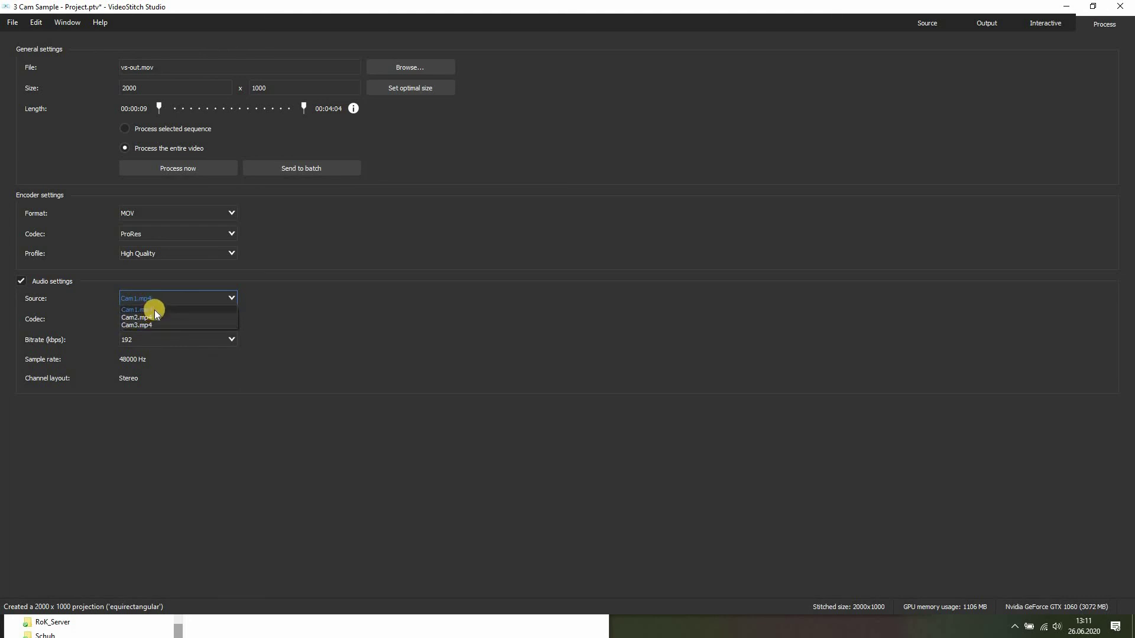
click(157, 309)
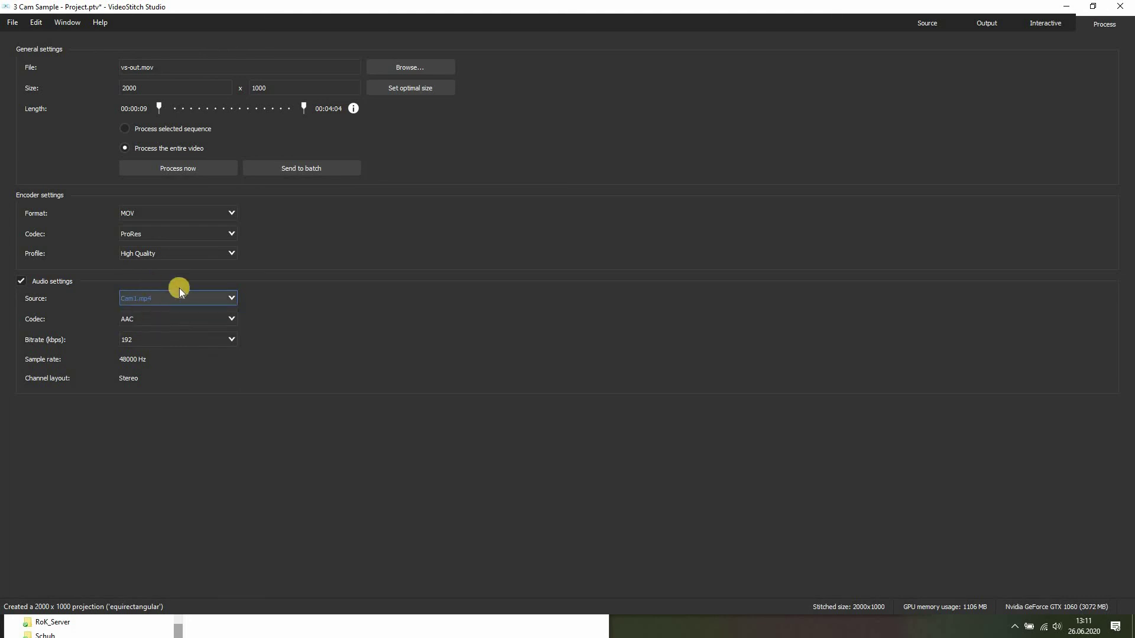
click(143, 319)
click(140, 341)
click(140, 341)
click(139, 340)
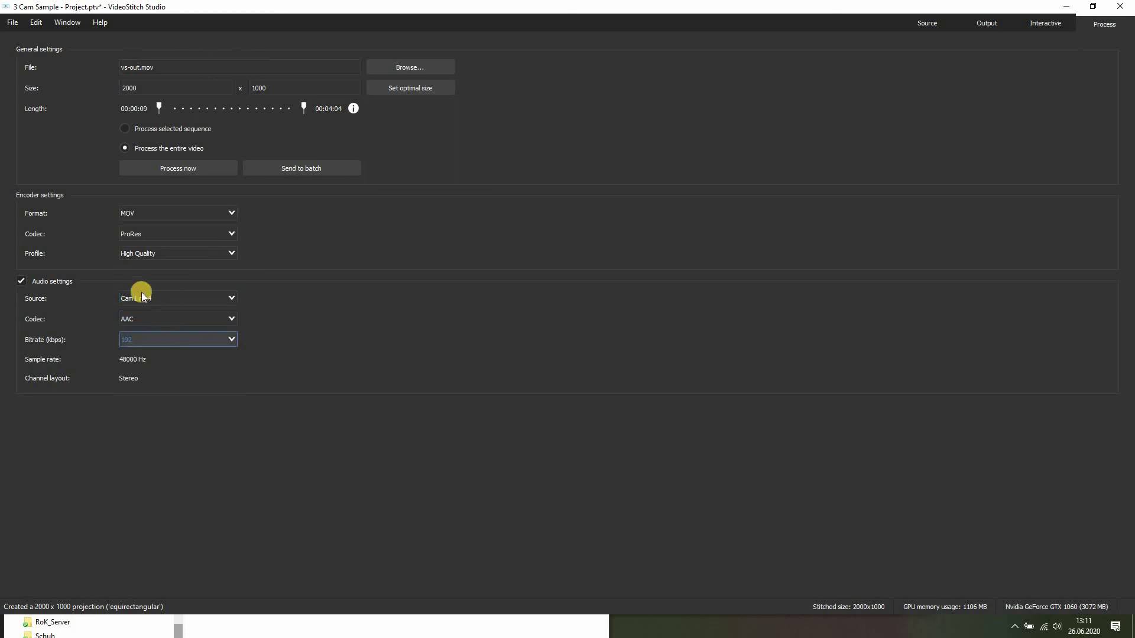
click(23, 278)
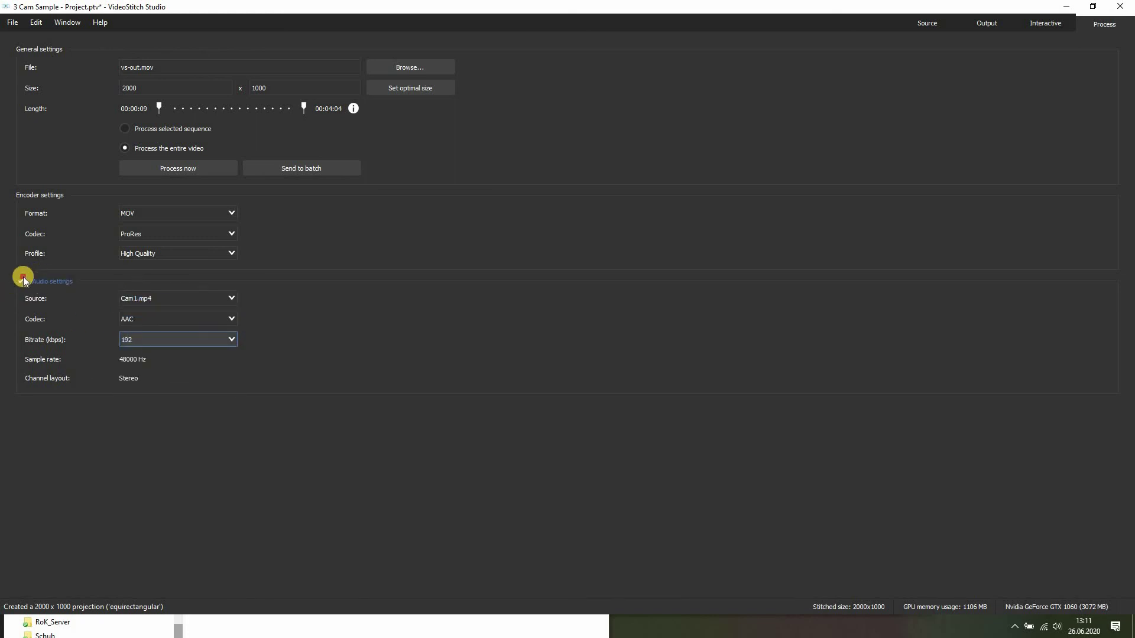
Set the output width to 7680, giving a 7680 x 3840 size.
double_click(181, 87)
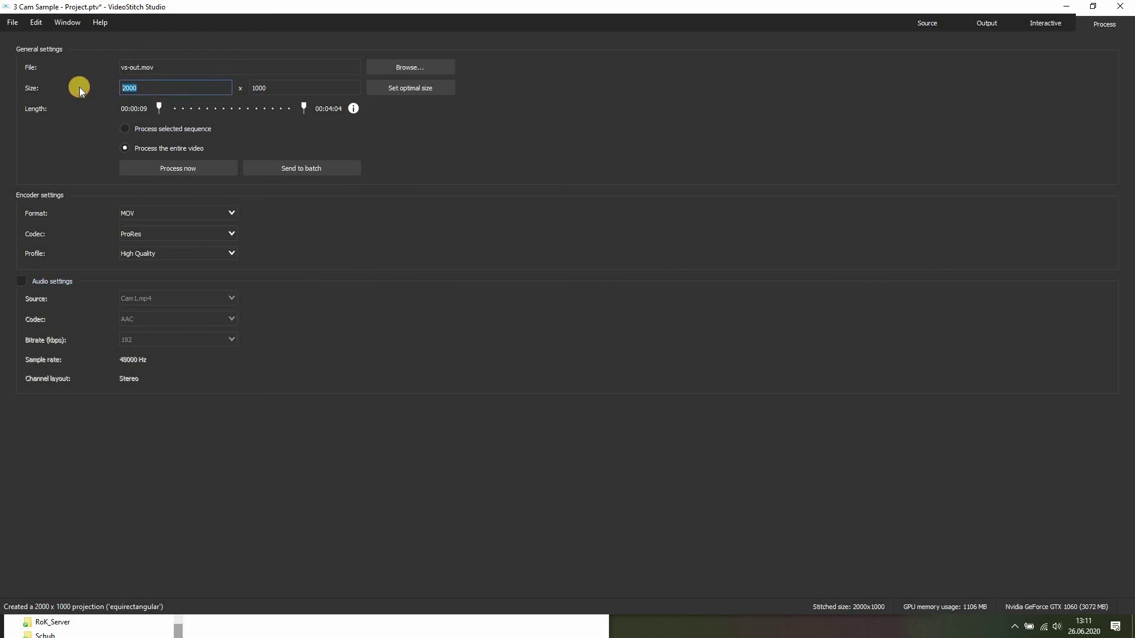
text(7680)
key(Return)
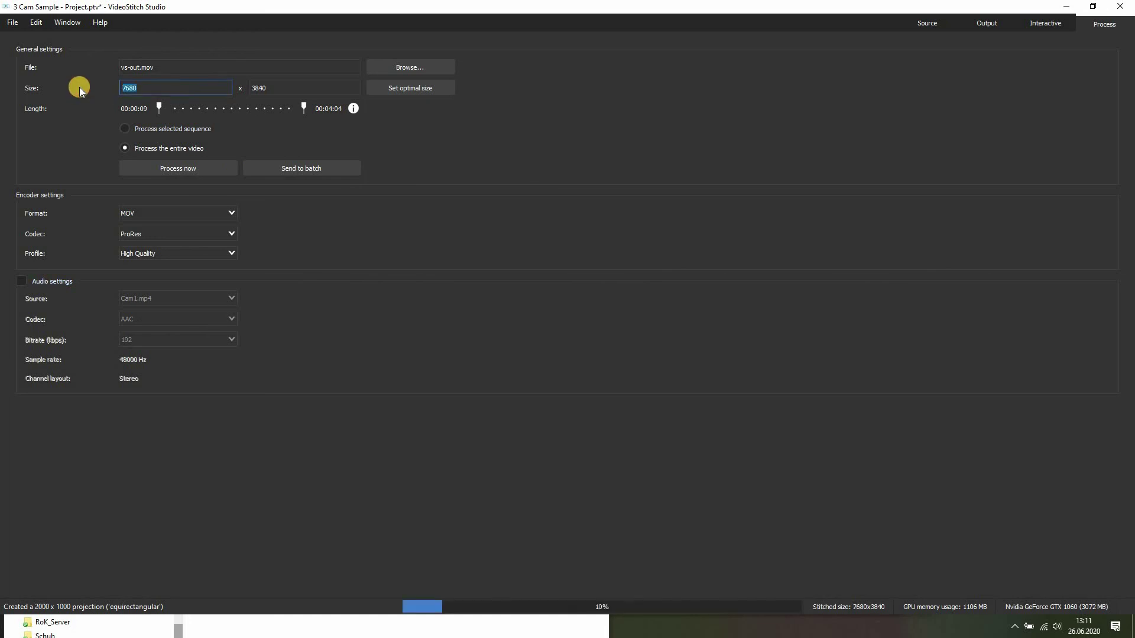
Render to vs-out.mov, saving the project first and overwriting the existing output file.
click(204, 171)
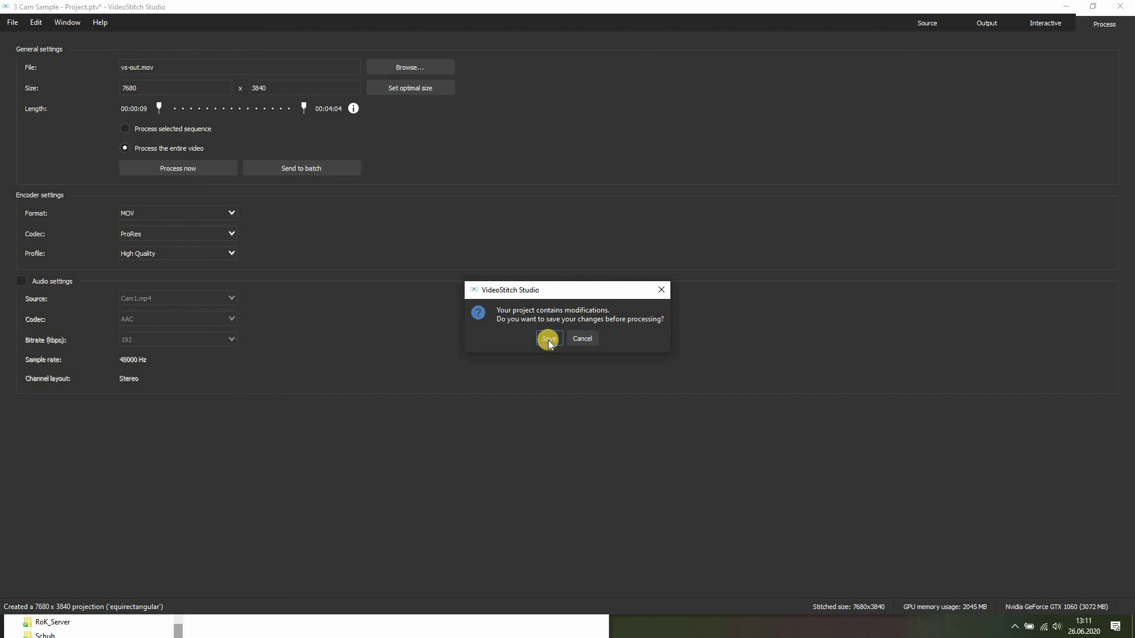
click(547, 339)
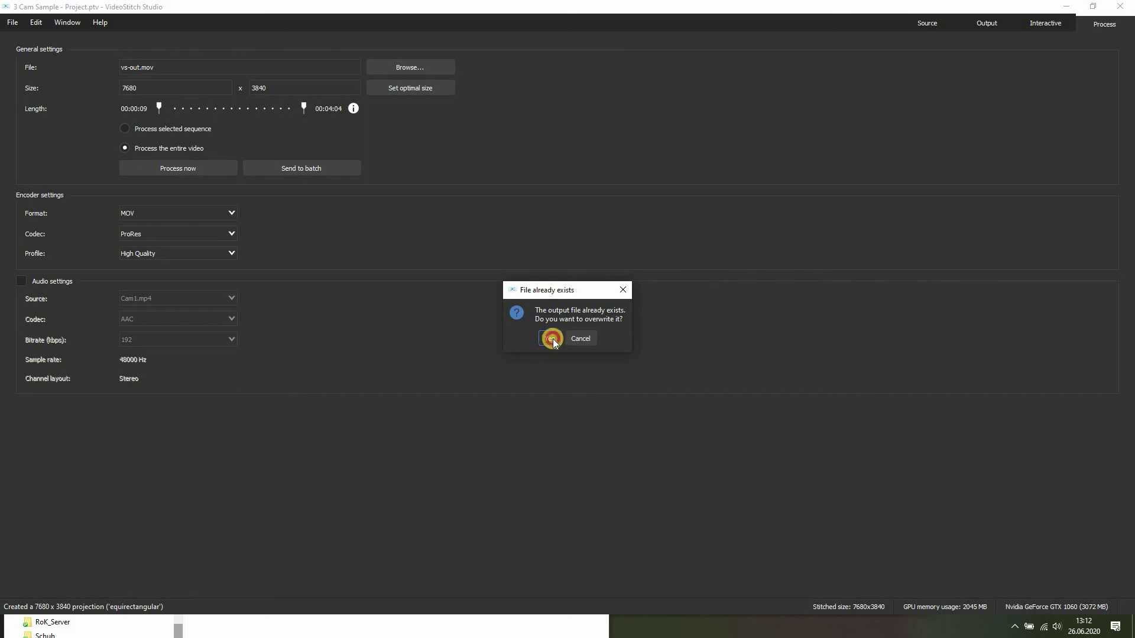
click(551, 339)
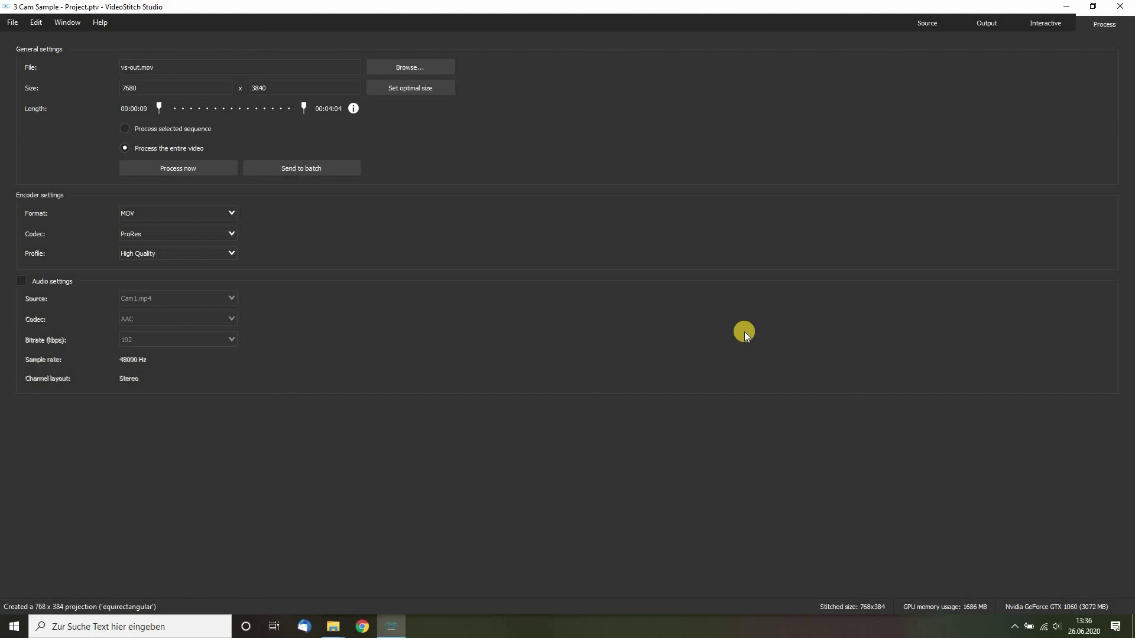
Bring up the Sample Project folder window and select the rendered vs-out.mov.
click(333, 626)
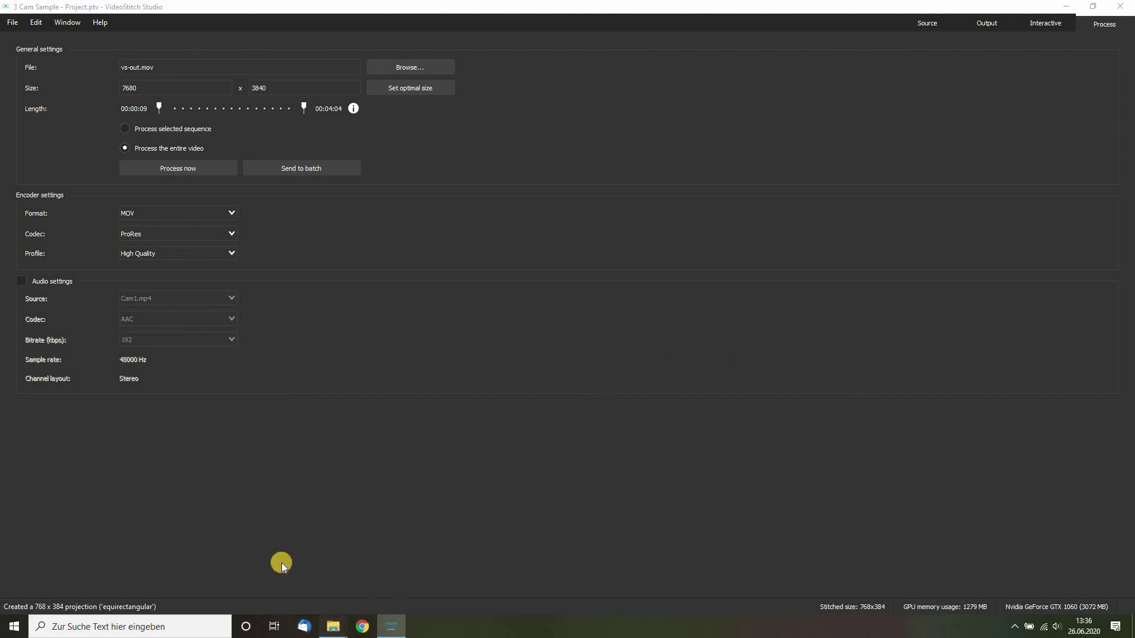
click(221, 563)
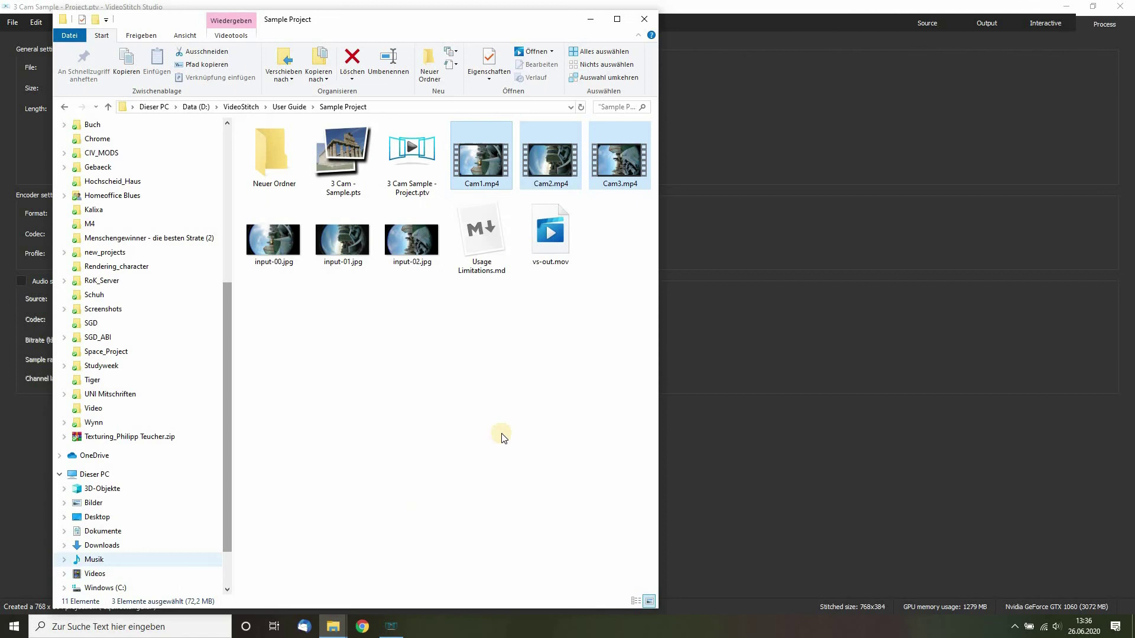
click(541, 237)
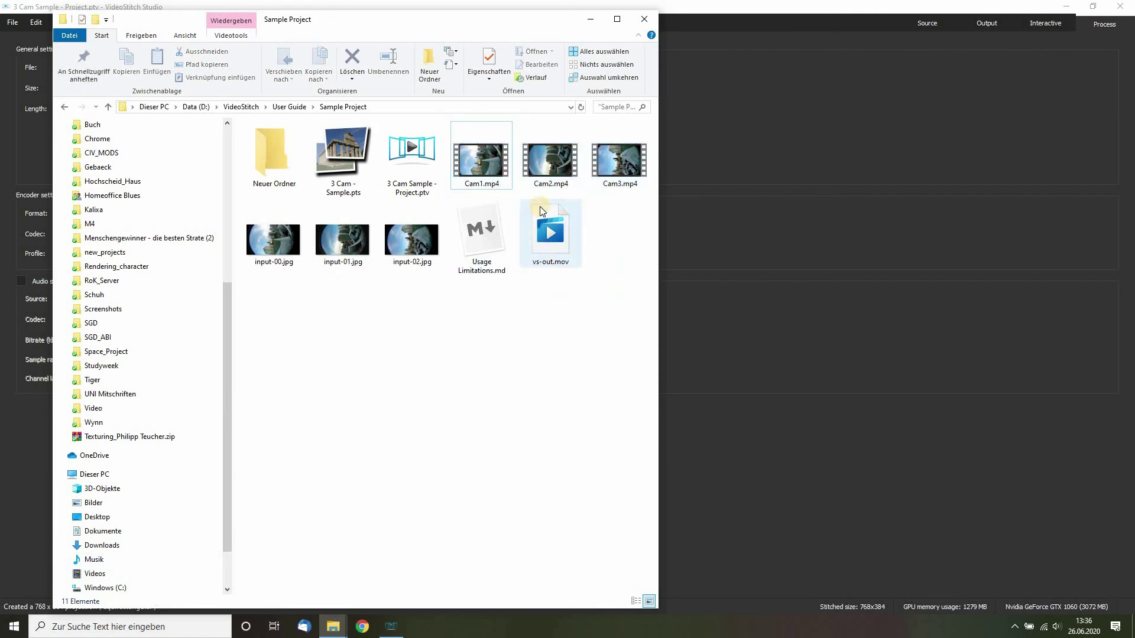